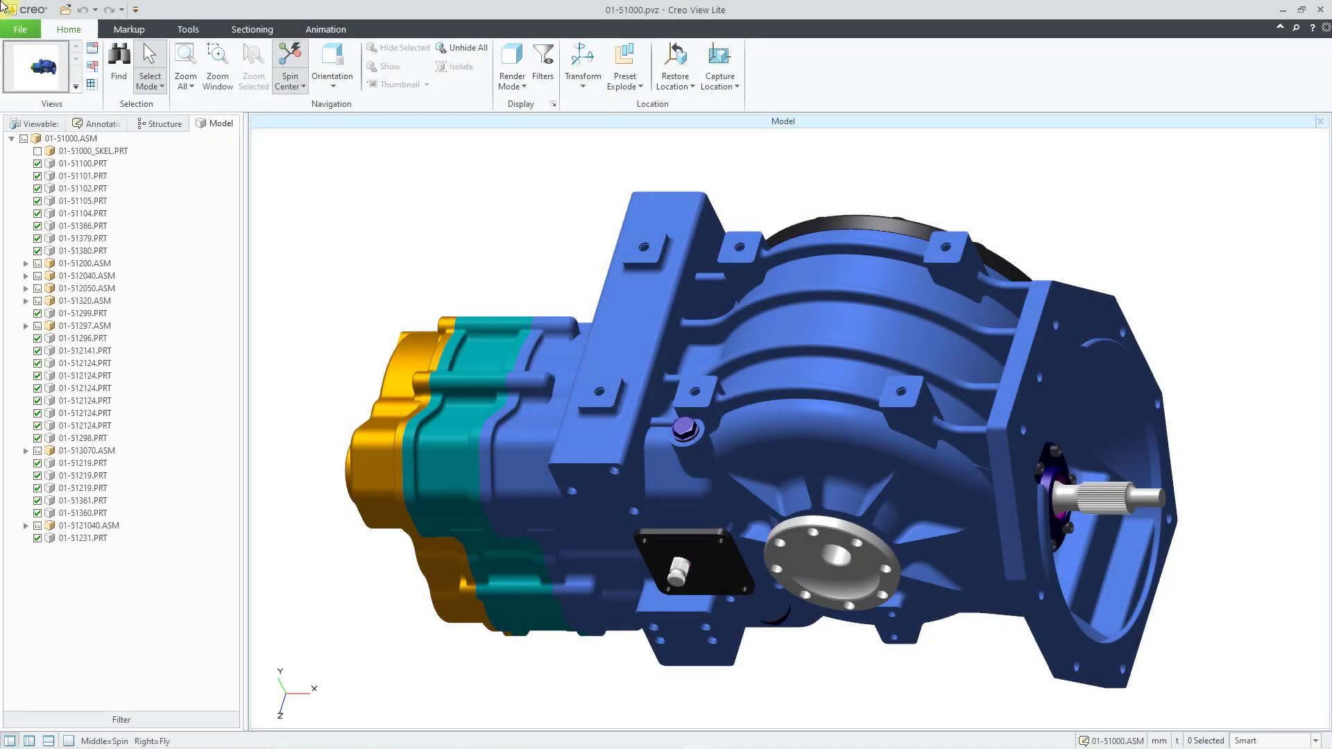
# Show the Sectioning tools and list the X-, Y-, Z-Axis, A and B preset sections.
pyautogui.click(252, 29)
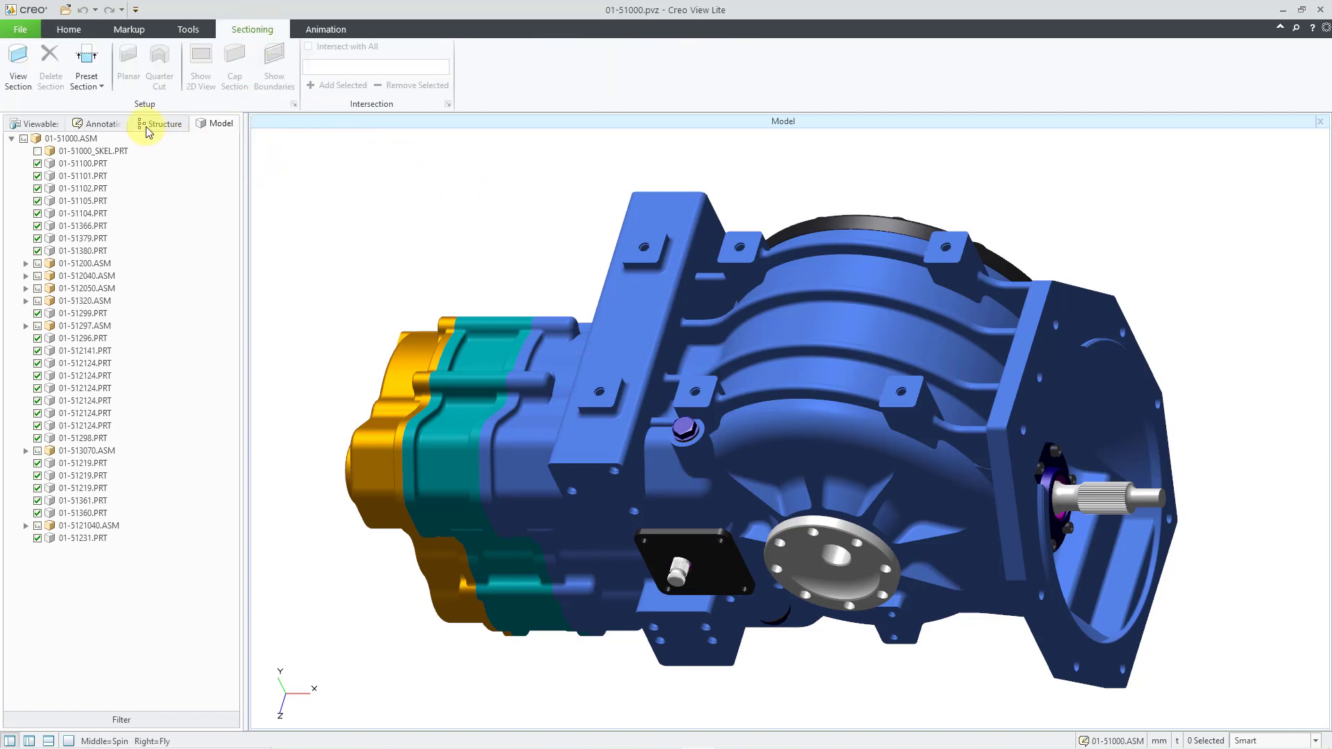
pyautogui.click(95, 86)
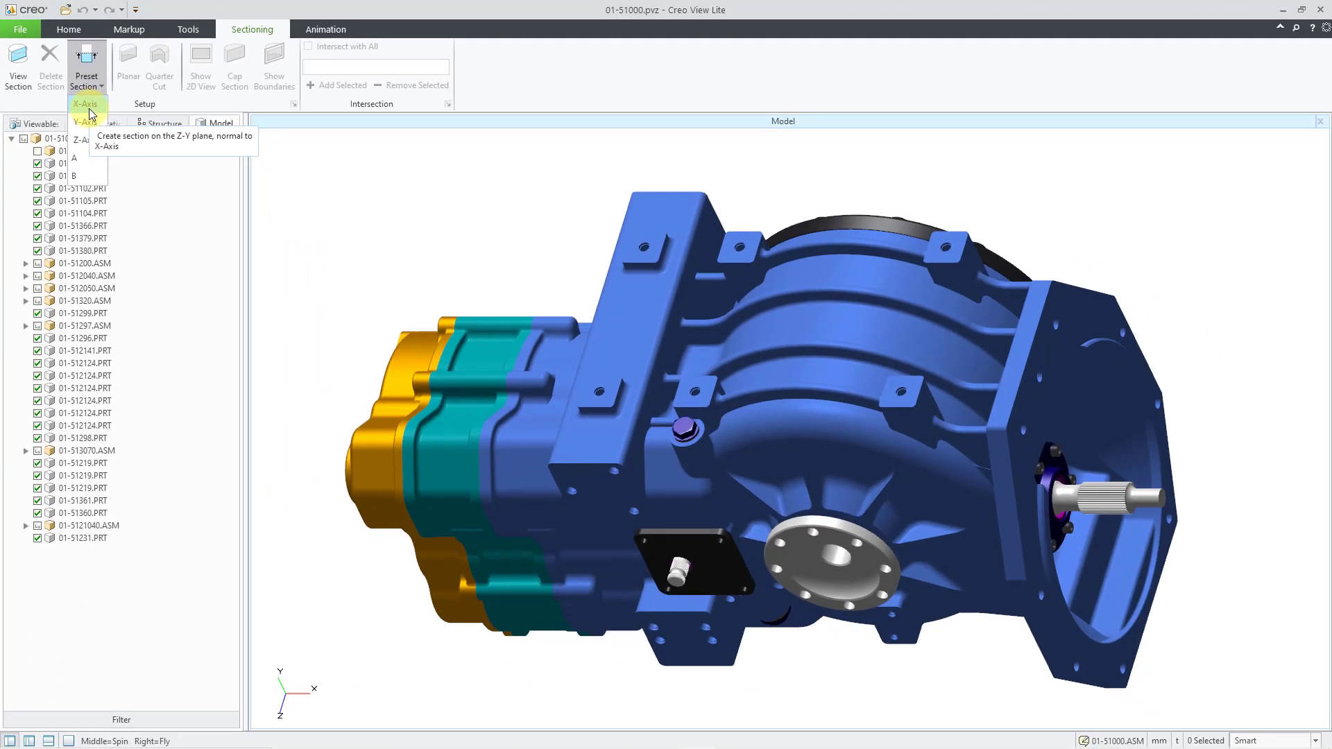
# Apply the X-Axis, then Y-Axis, and finally Z-Axis preset section to the gearbox.
pyautogui.click(89, 108)
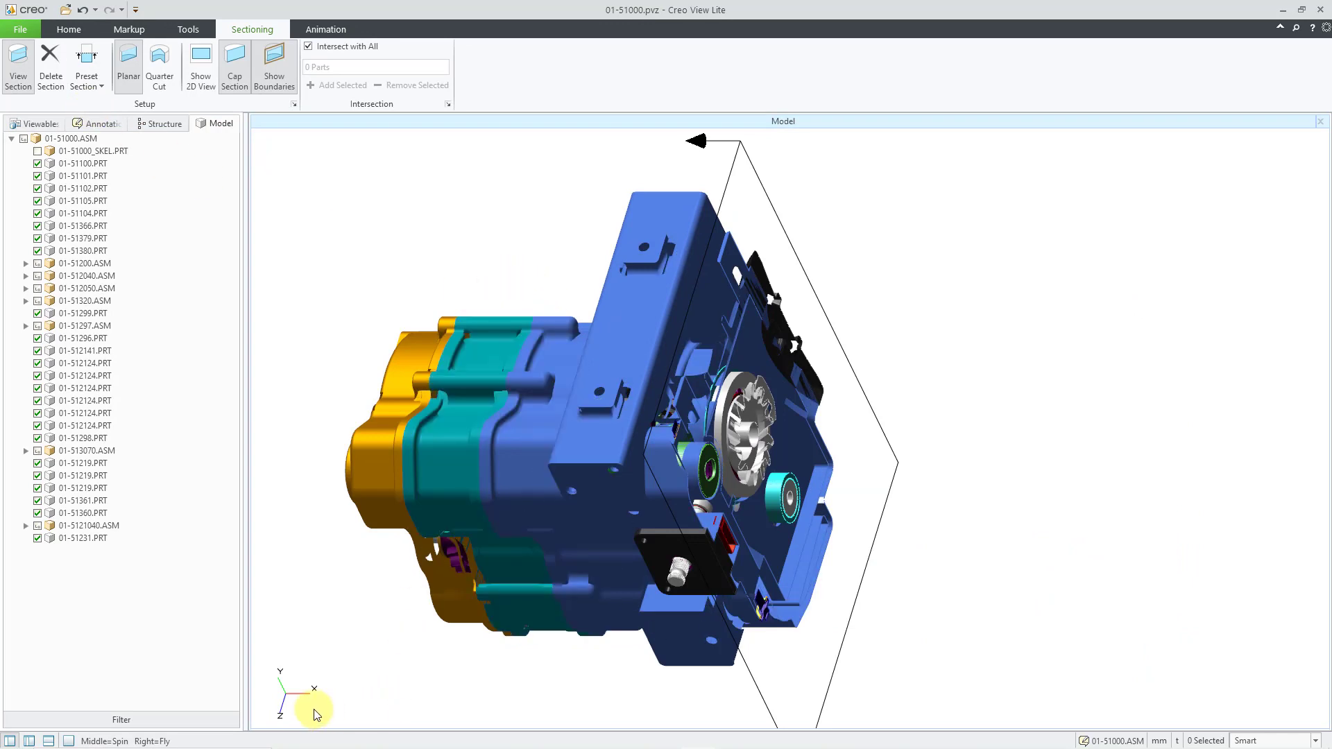
pyautogui.click(87, 80)
pyautogui.click(85, 123)
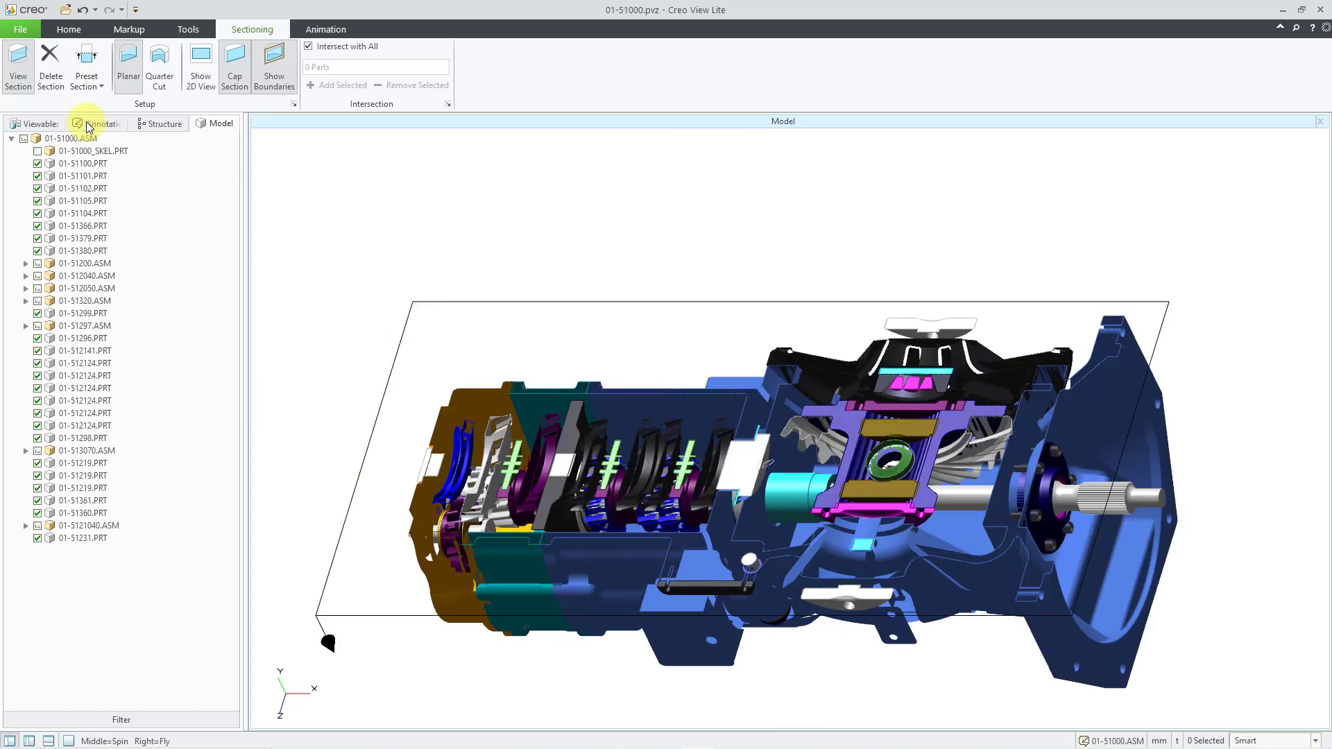
pyautogui.click(92, 77)
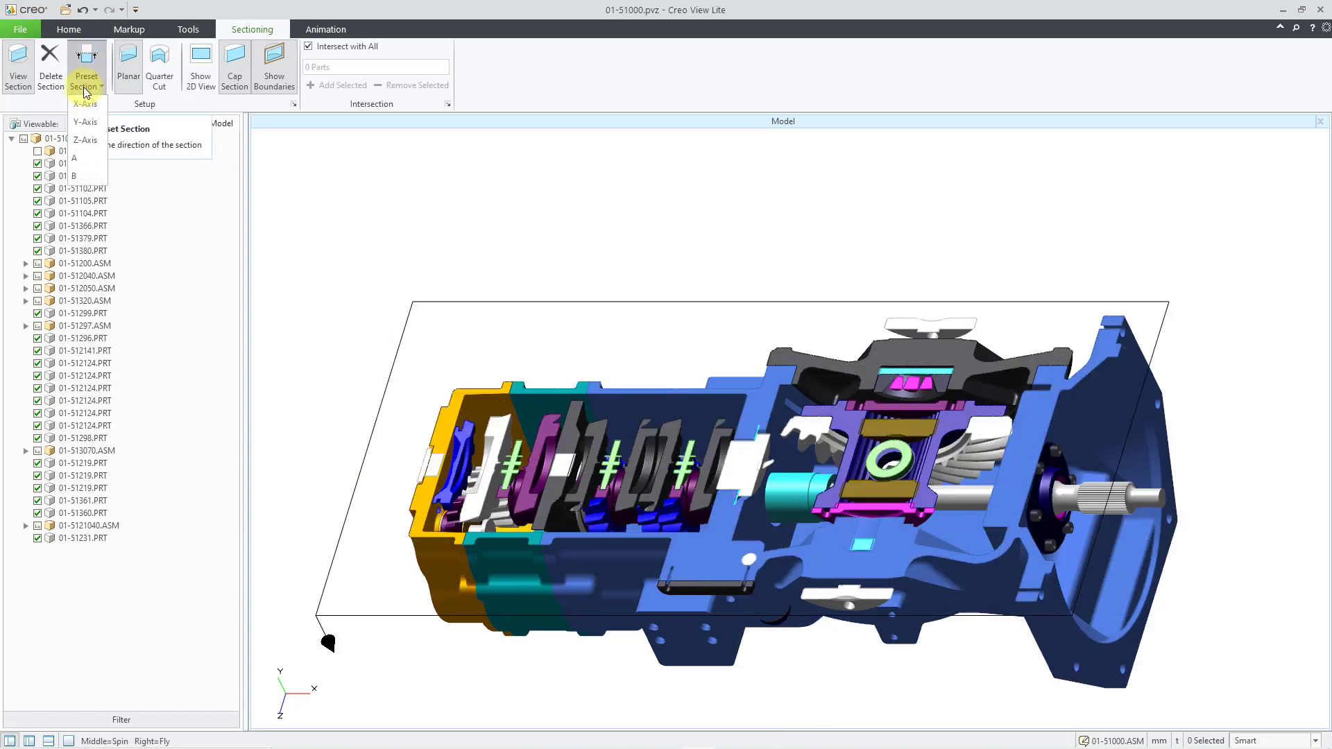
pyautogui.click(92, 141)
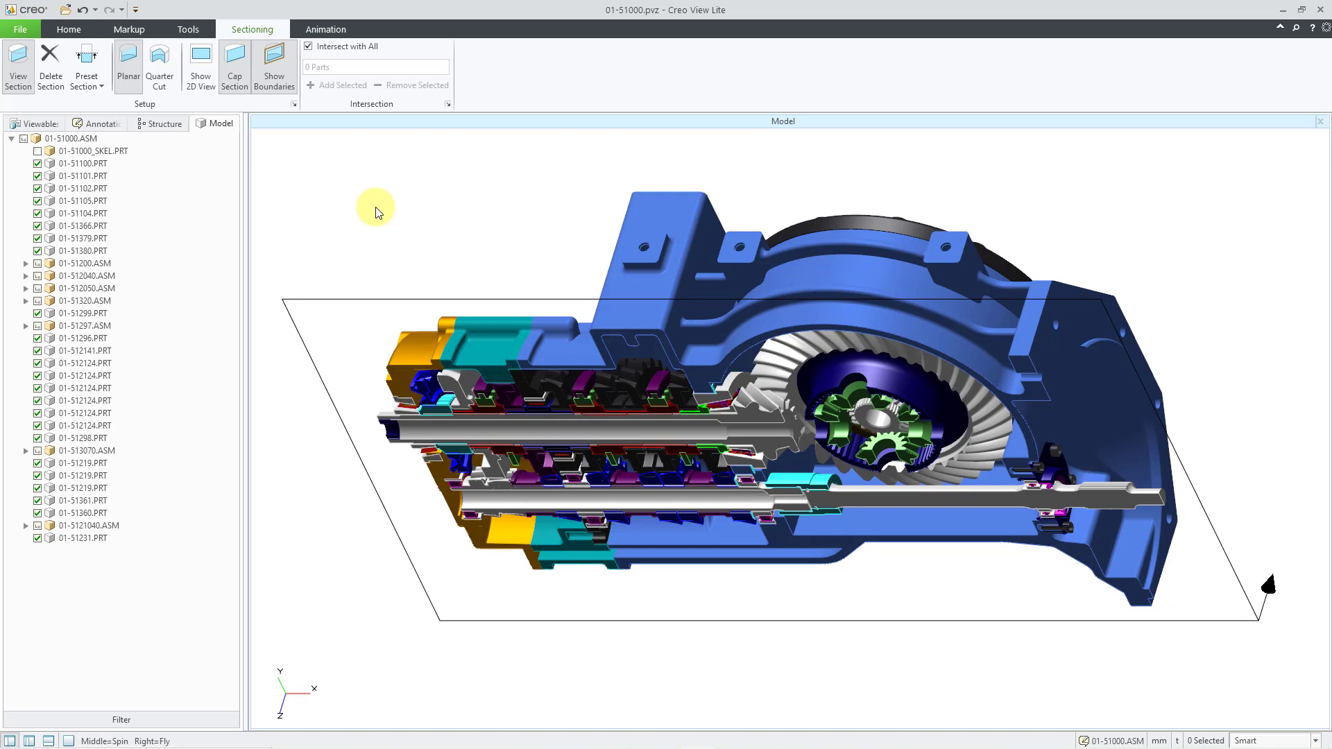
# Select the section plane and offset it about 27mm along its normal.
pyautogui.click(365, 299)
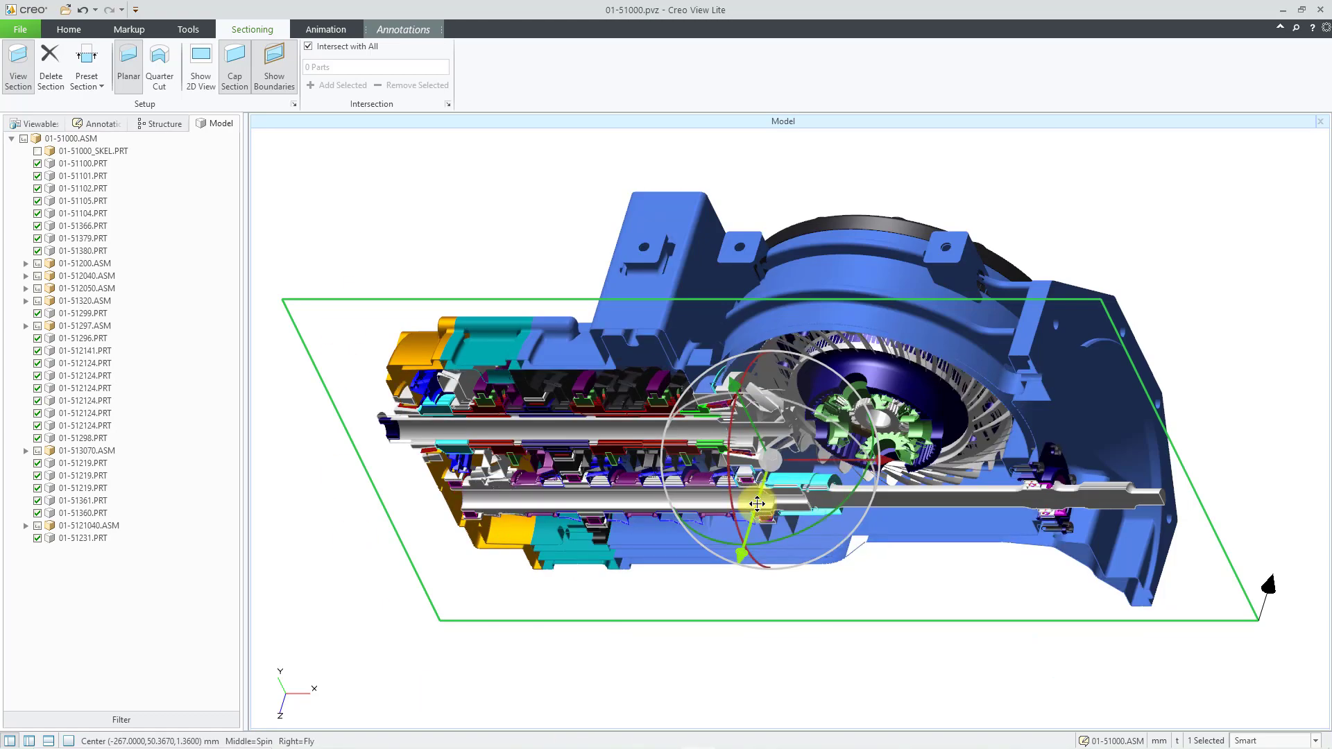
pyautogui.moveTo(757, 504); pyautogui.dragTo(756, 541)
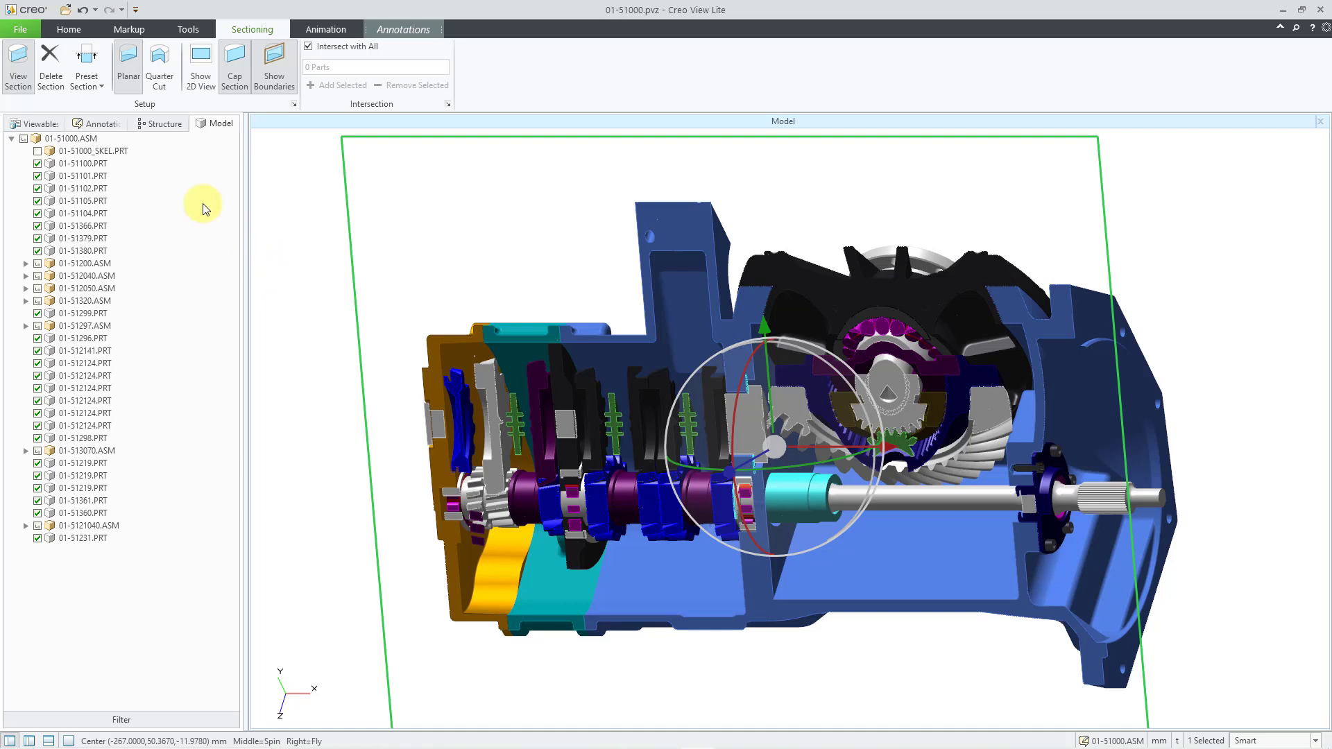
# Delete the section, add a new Z-Axis preset cut, and toggle View Section off and on.
pyautogui.click(54, 89)
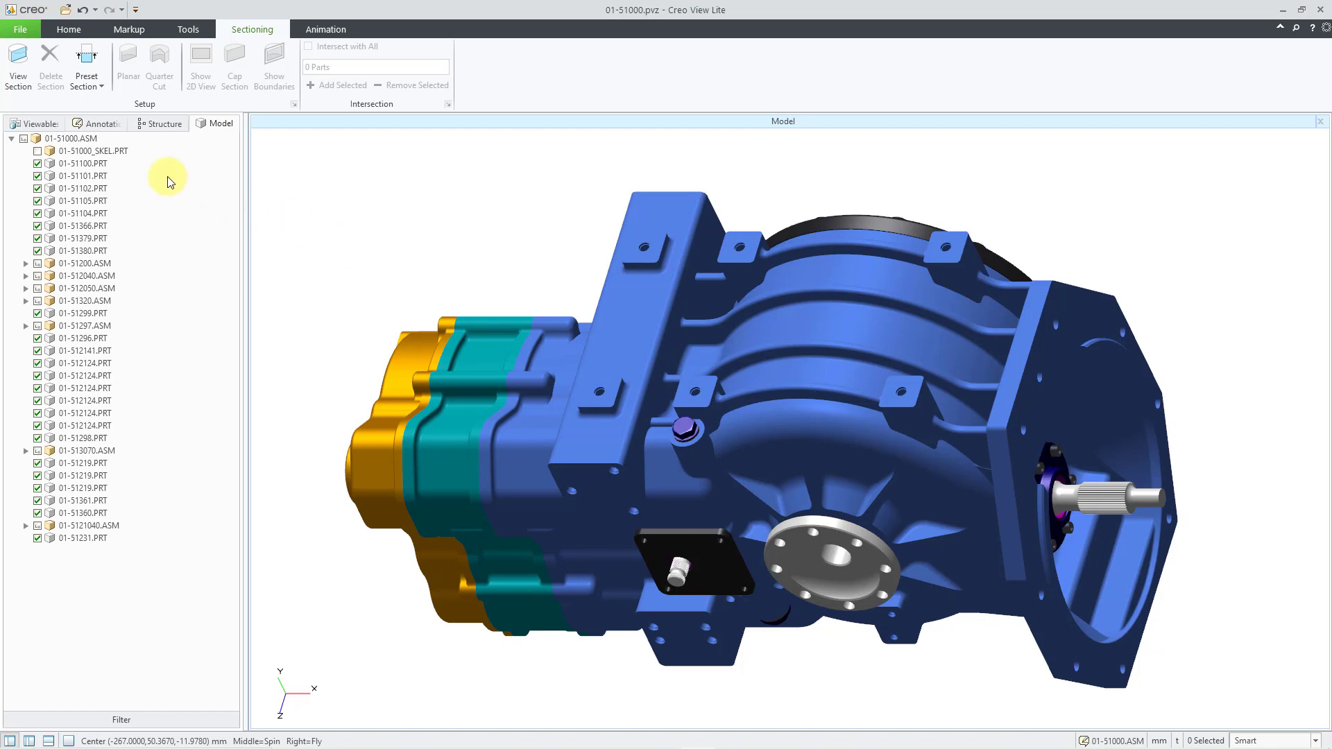
pyautogui.click(100, 91)
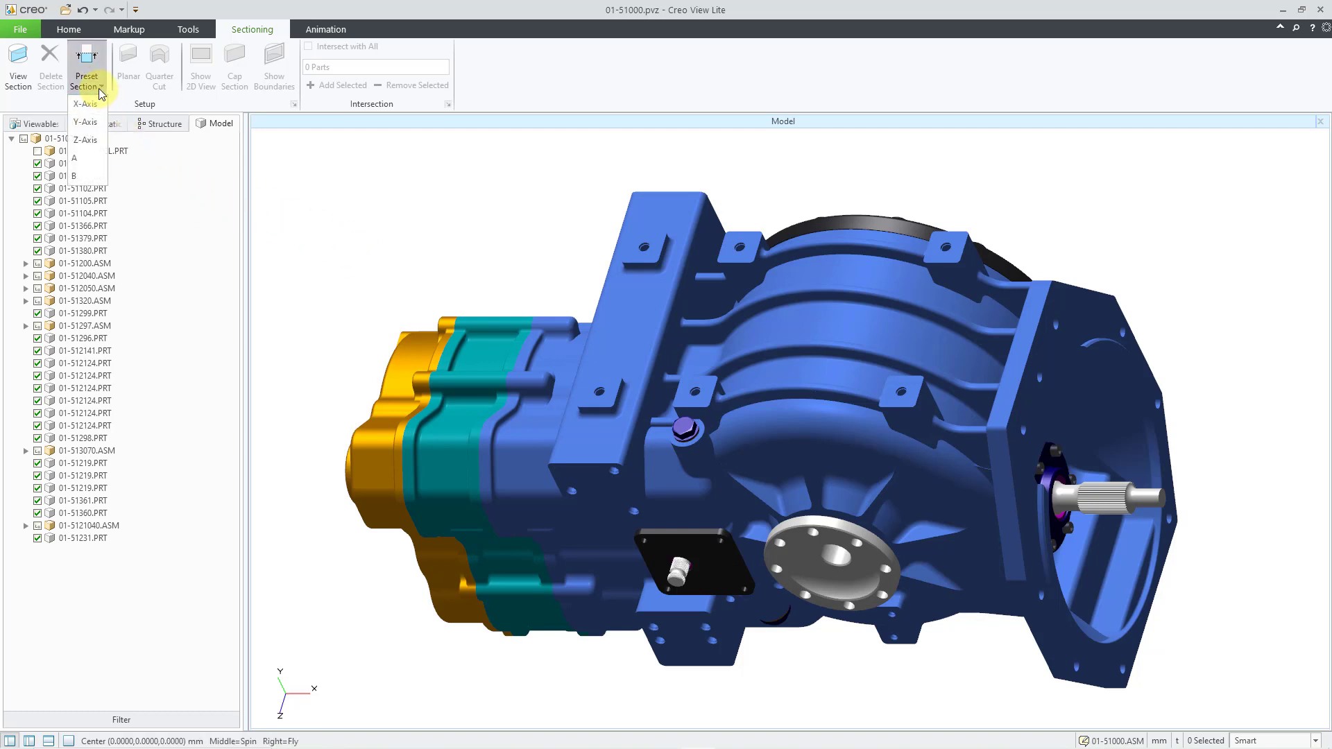
pyautogui.click(85, 140)
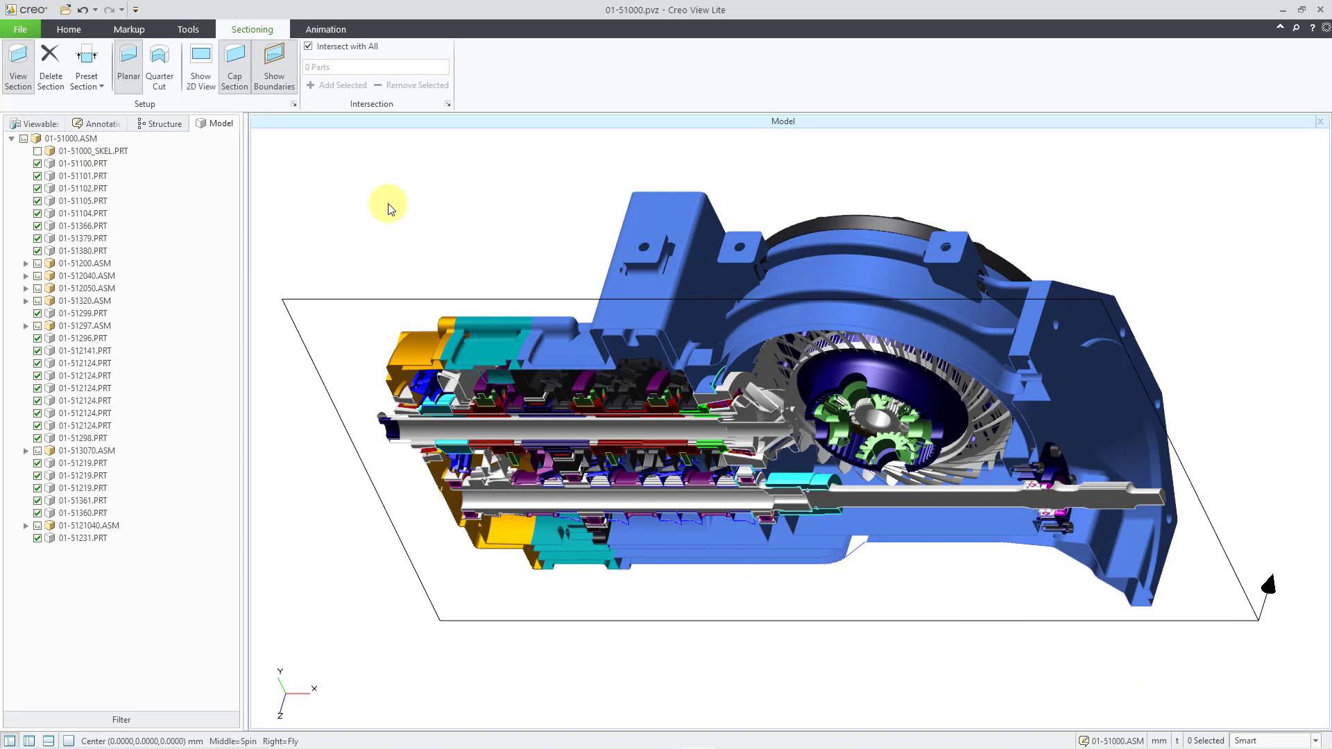
pyautogui.click(24, 88)
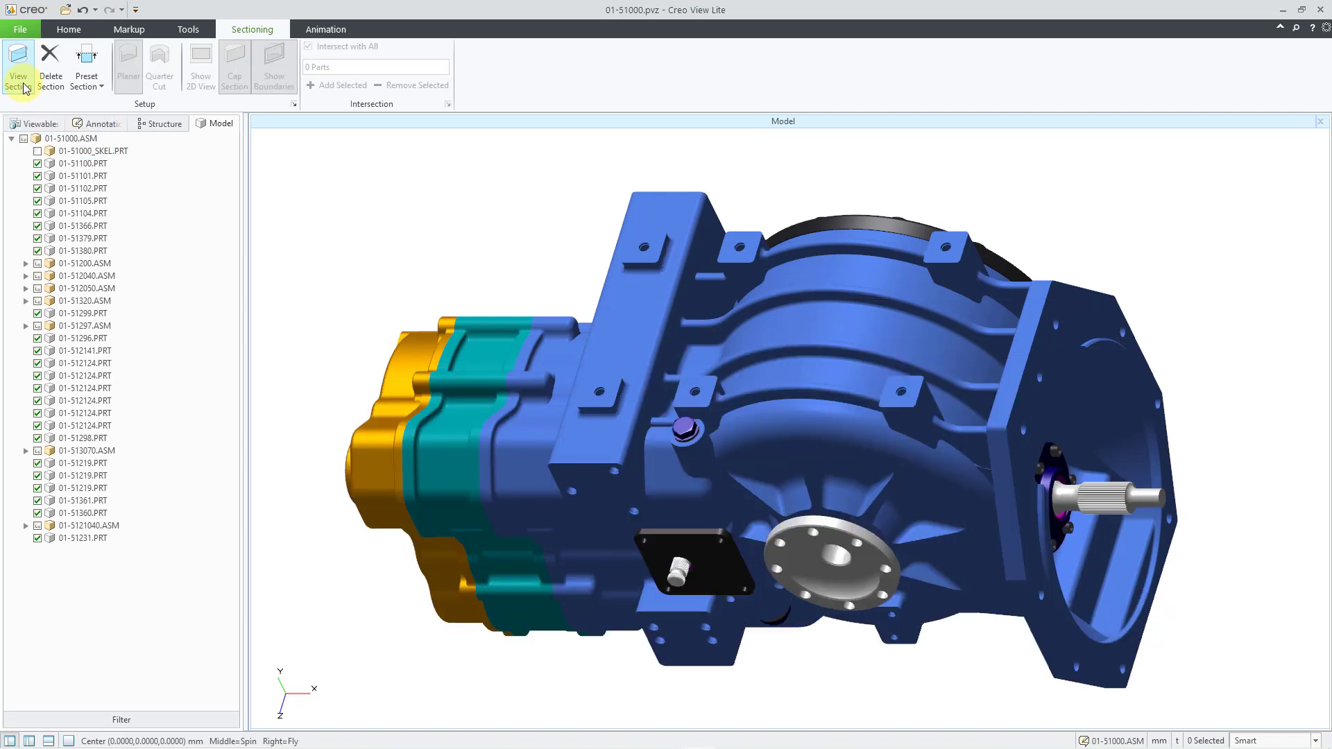
pyautogui.click(24, 87)
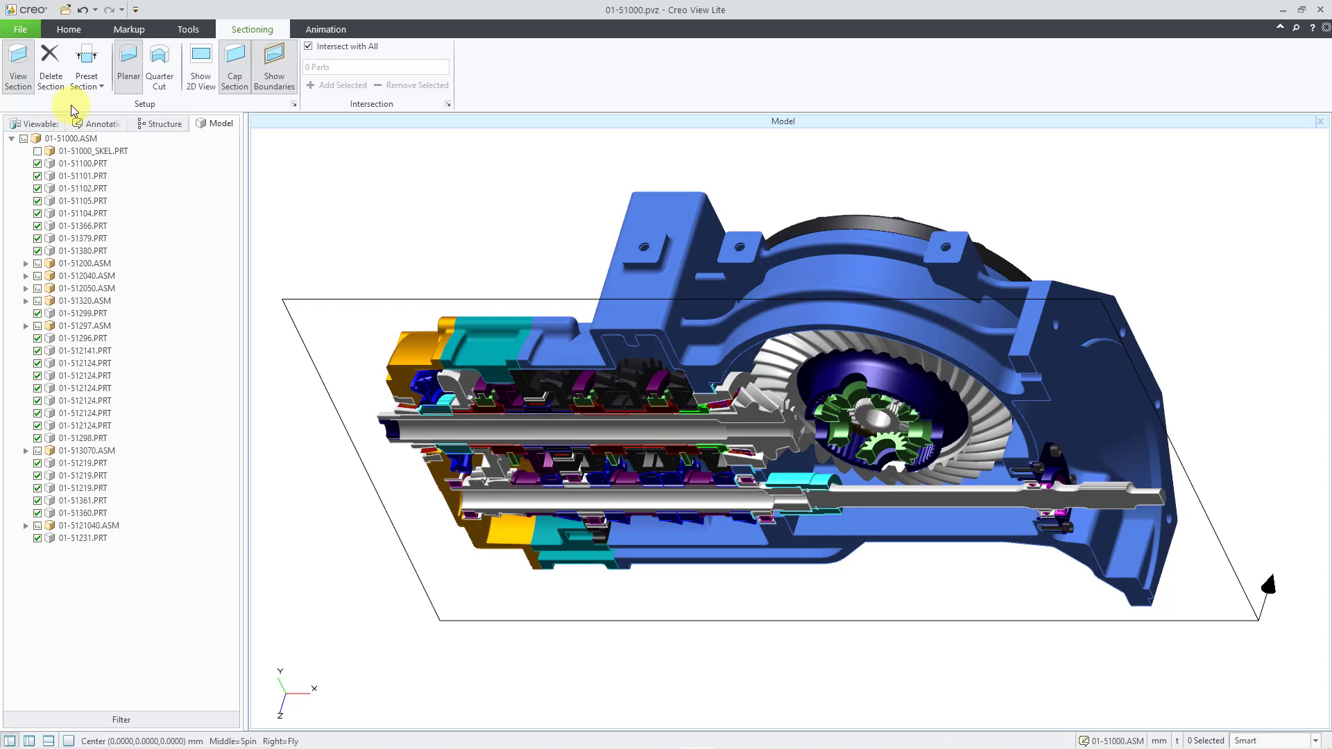
# Change the Z-axis section into a Quarter Cut.
pyautogui.click(160, 81)
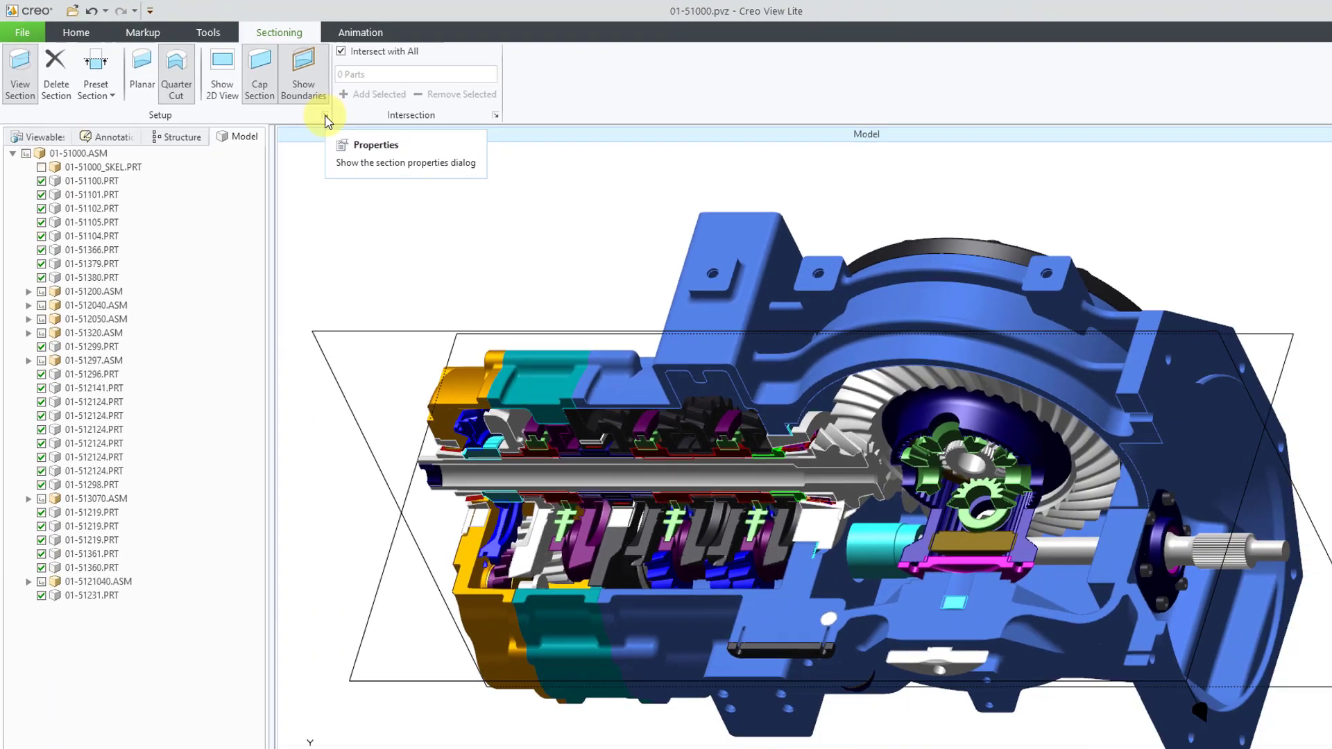
# Review Cut 2's orientation in Section Properties, close it, and revert to a Planar cut.
pyautogui.click(514, 183)
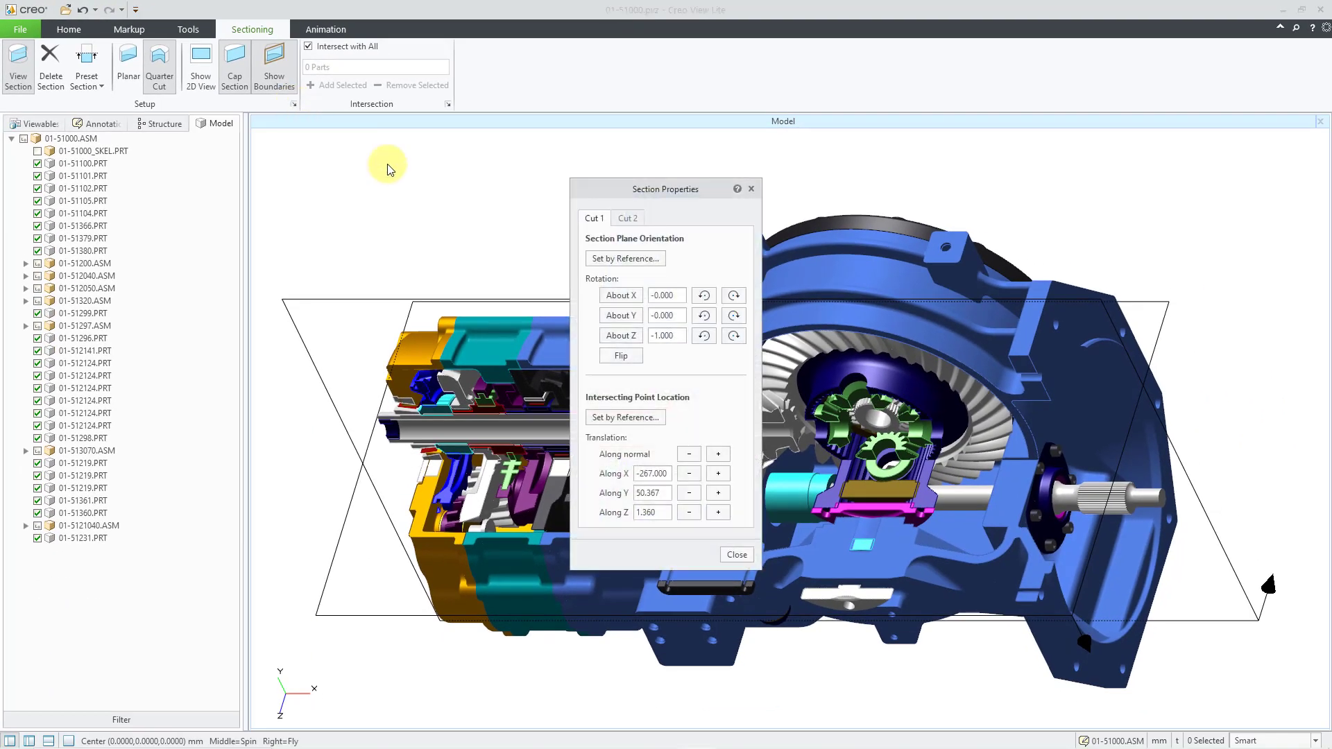
pyautogui.moveTo(639, 193); pyautogui.dragTo(332, 152)
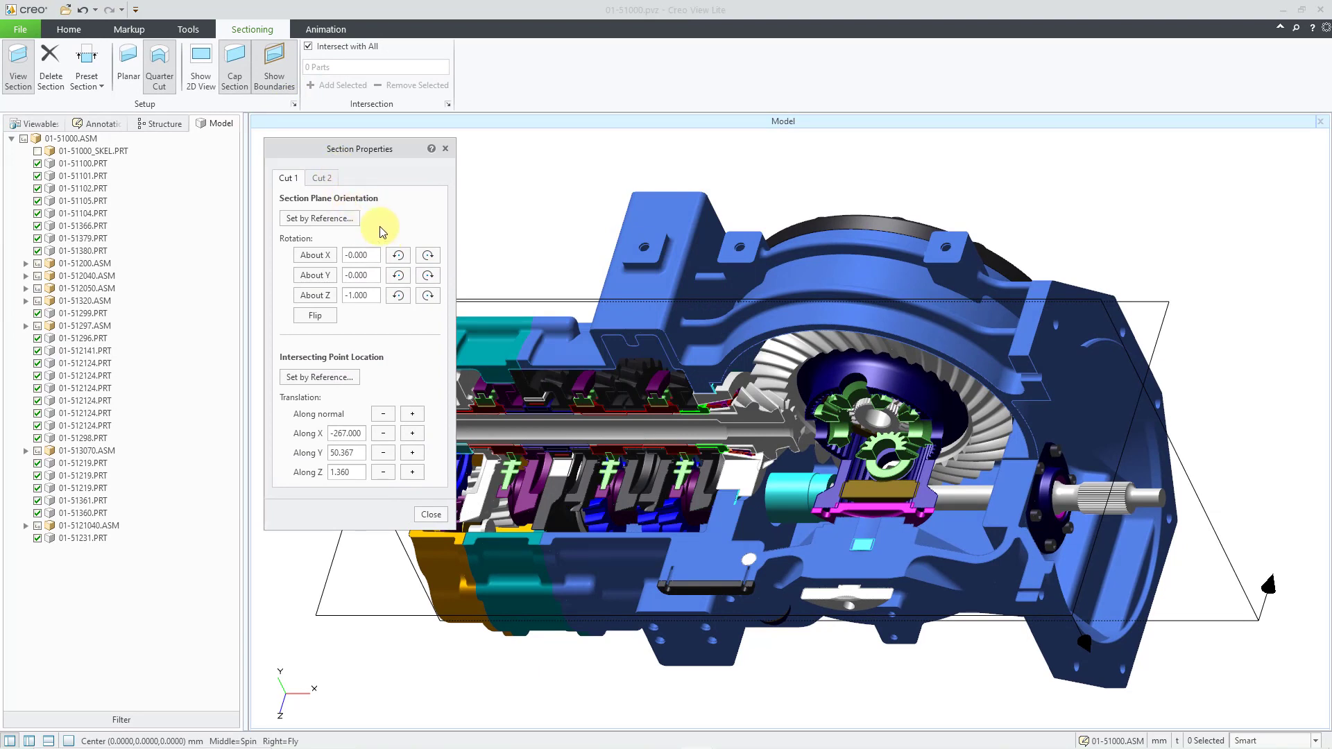
pyautogui.click(322, 179)
pyautogui.click(430, 515)
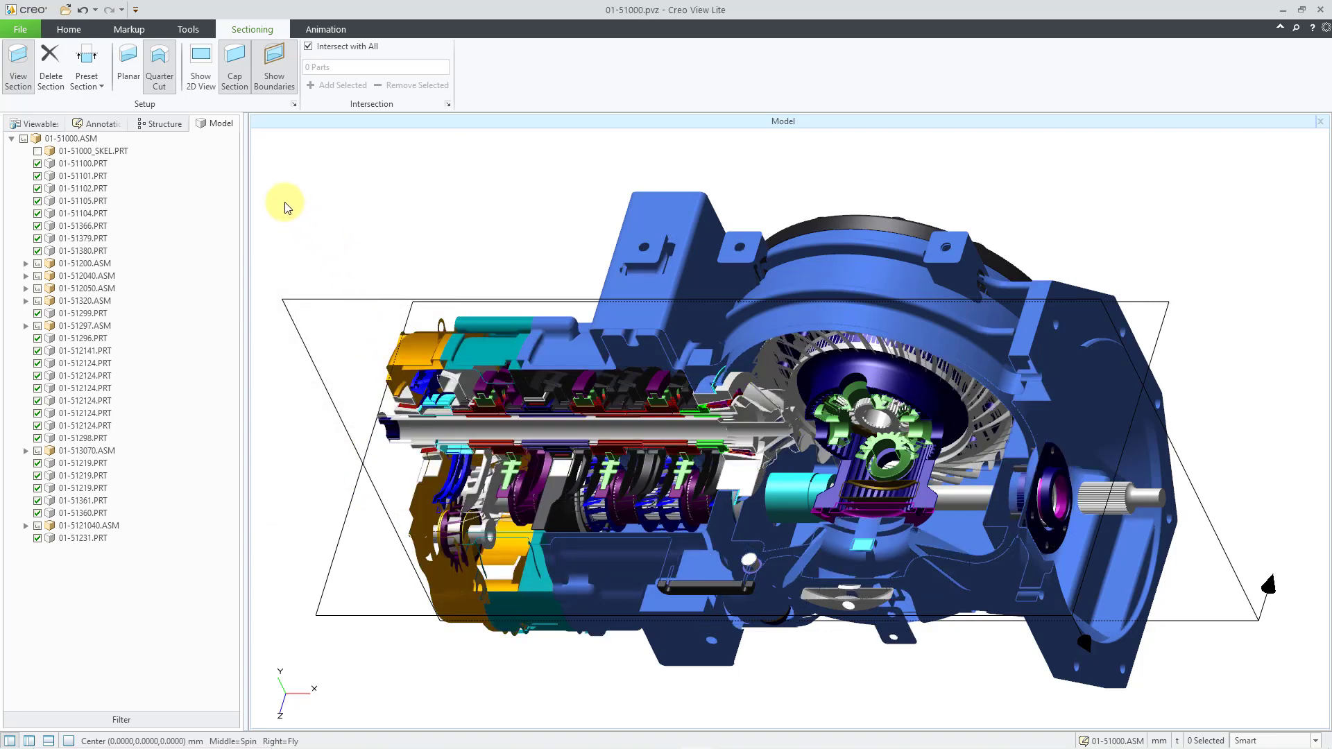
pyautogui.click(129, 69)
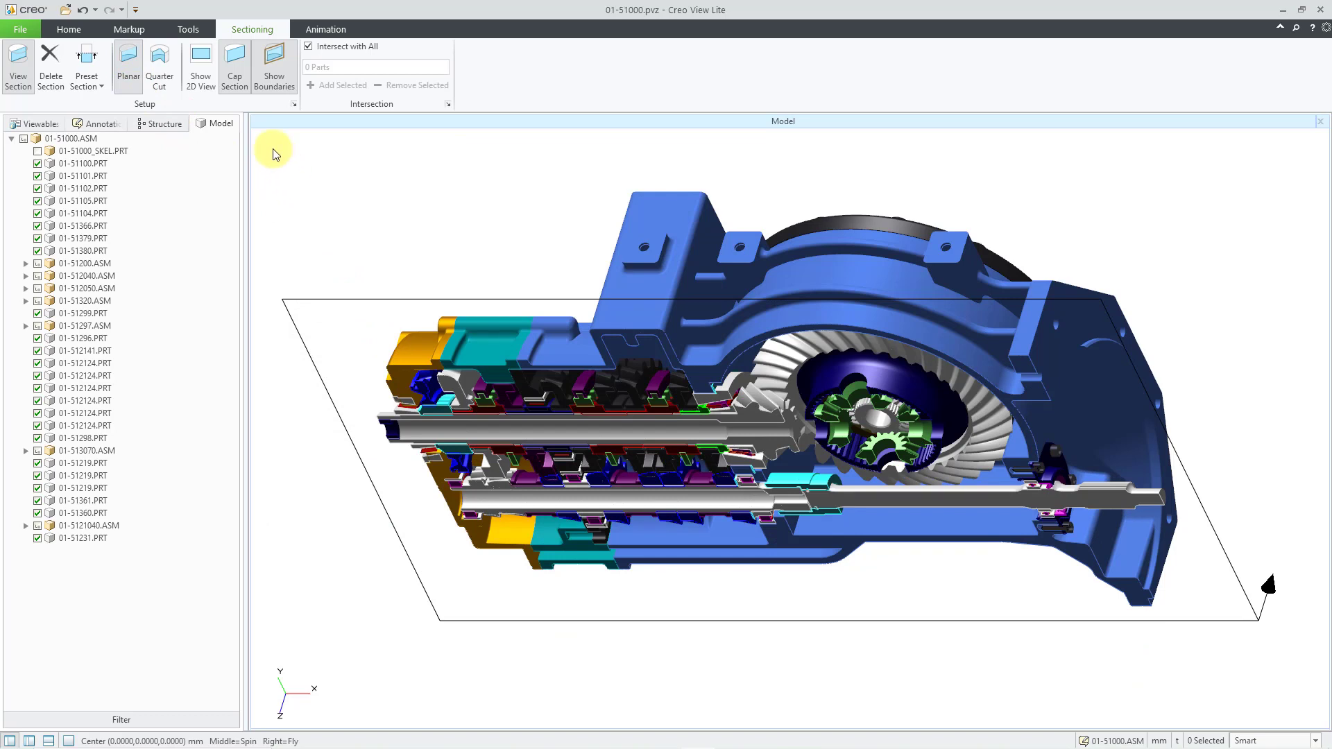
# Show the 2D section view and slide the section plane further through the gearbox.
pyautogui.click(203, 81)
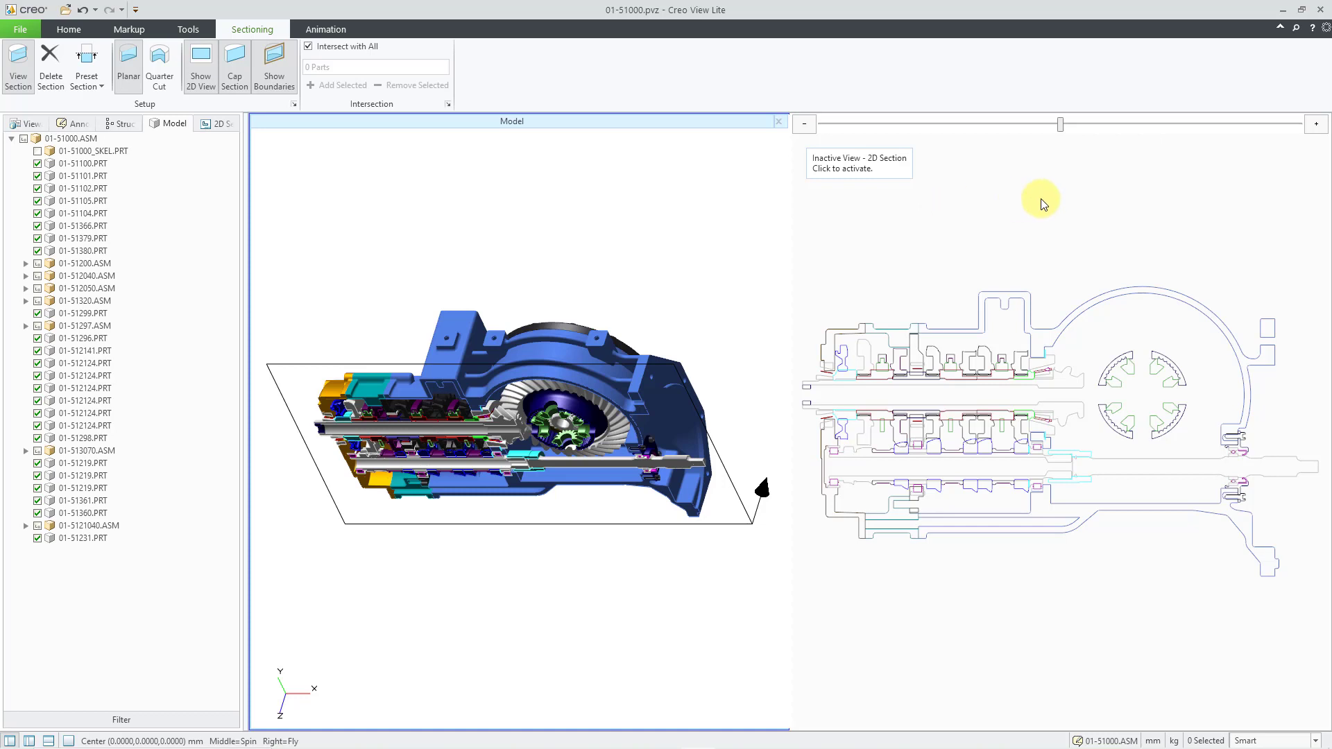
pyautogui.moveTo(1062, 125); pyautogui.dragTo(1007, 123)
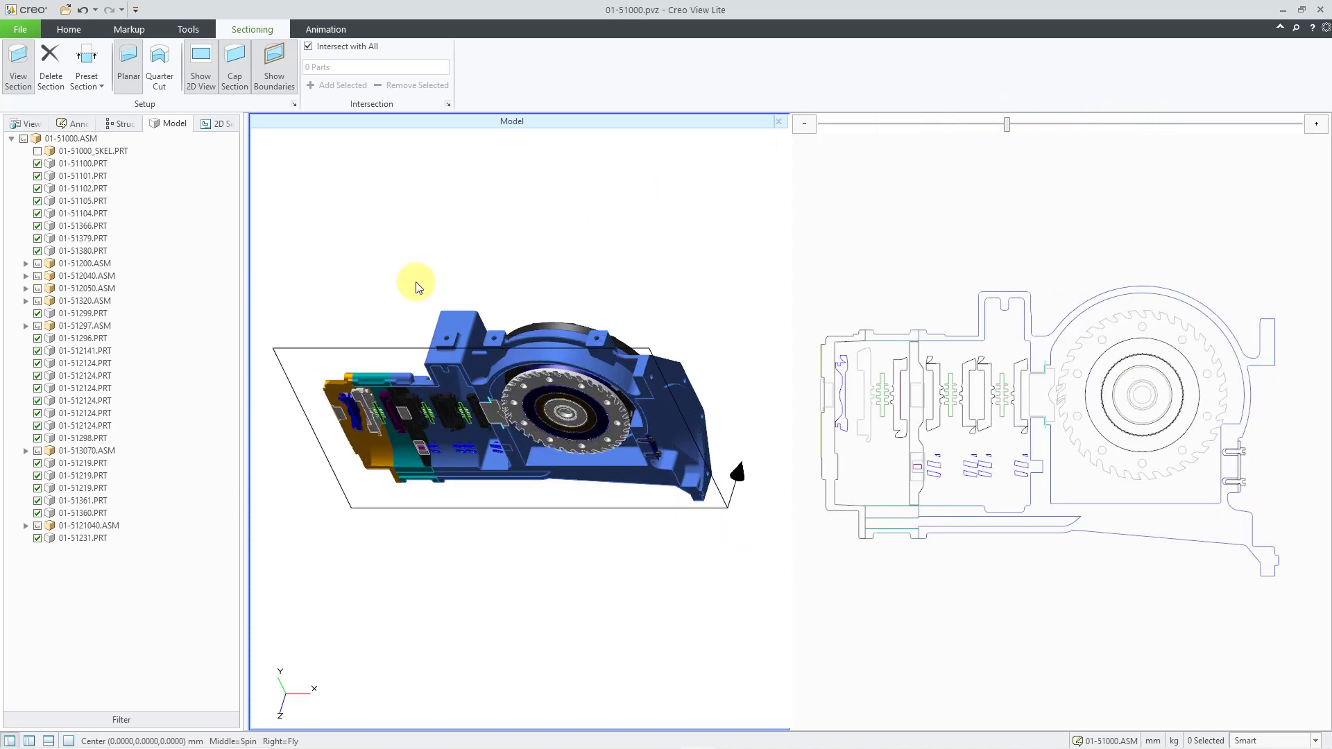
pyautogui.click(375, 349)
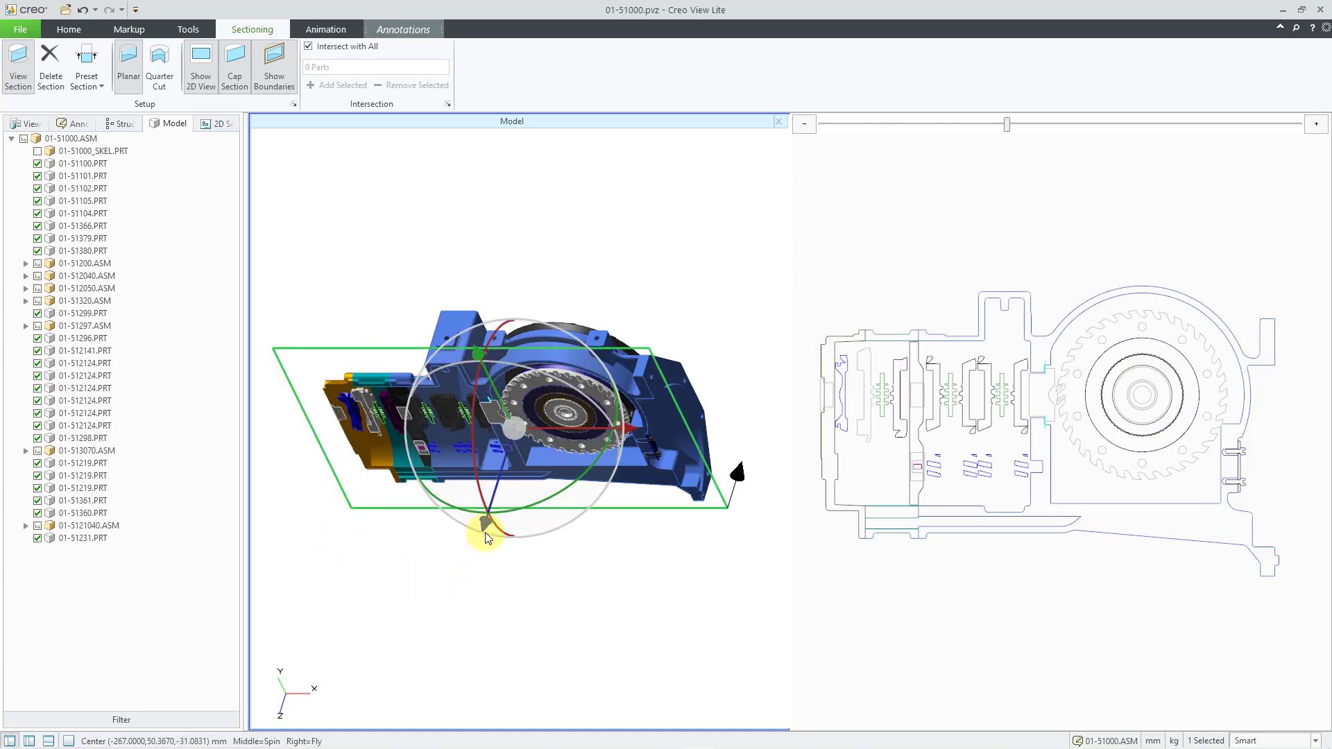
pyautogui.moveTo(485, 526); pyautogui.dragTo(475, 466)
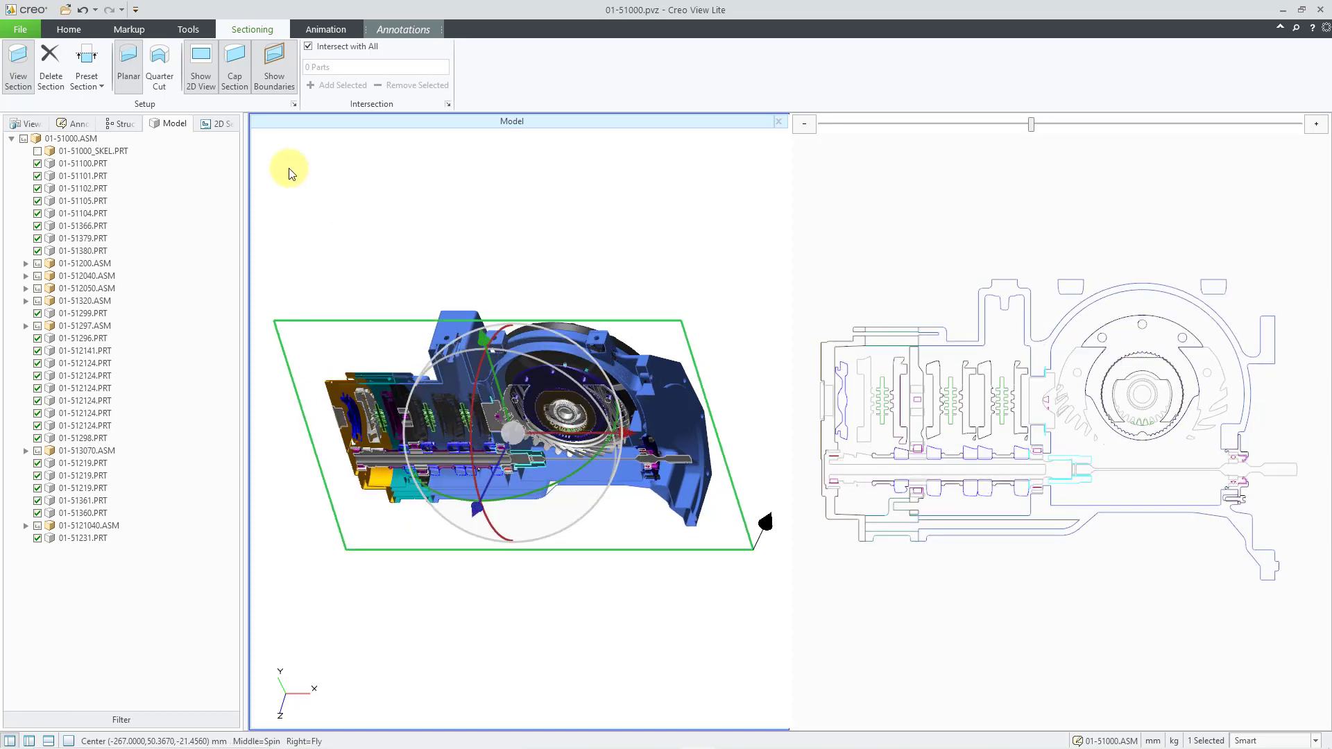
# Hide the 2D view and re-cut the gearbox with a Z-Axis preset section.
pyautogui.click(201, 82)
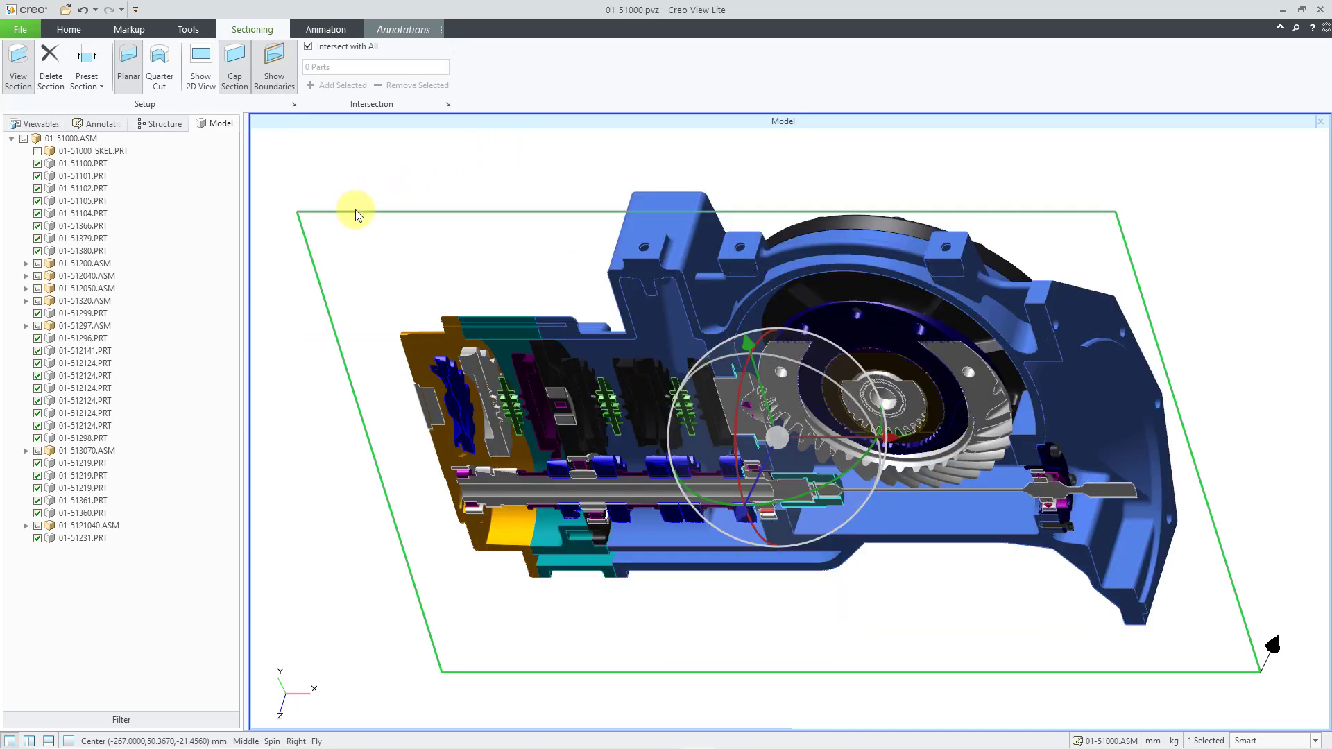
pyautogui.click(85, 86)
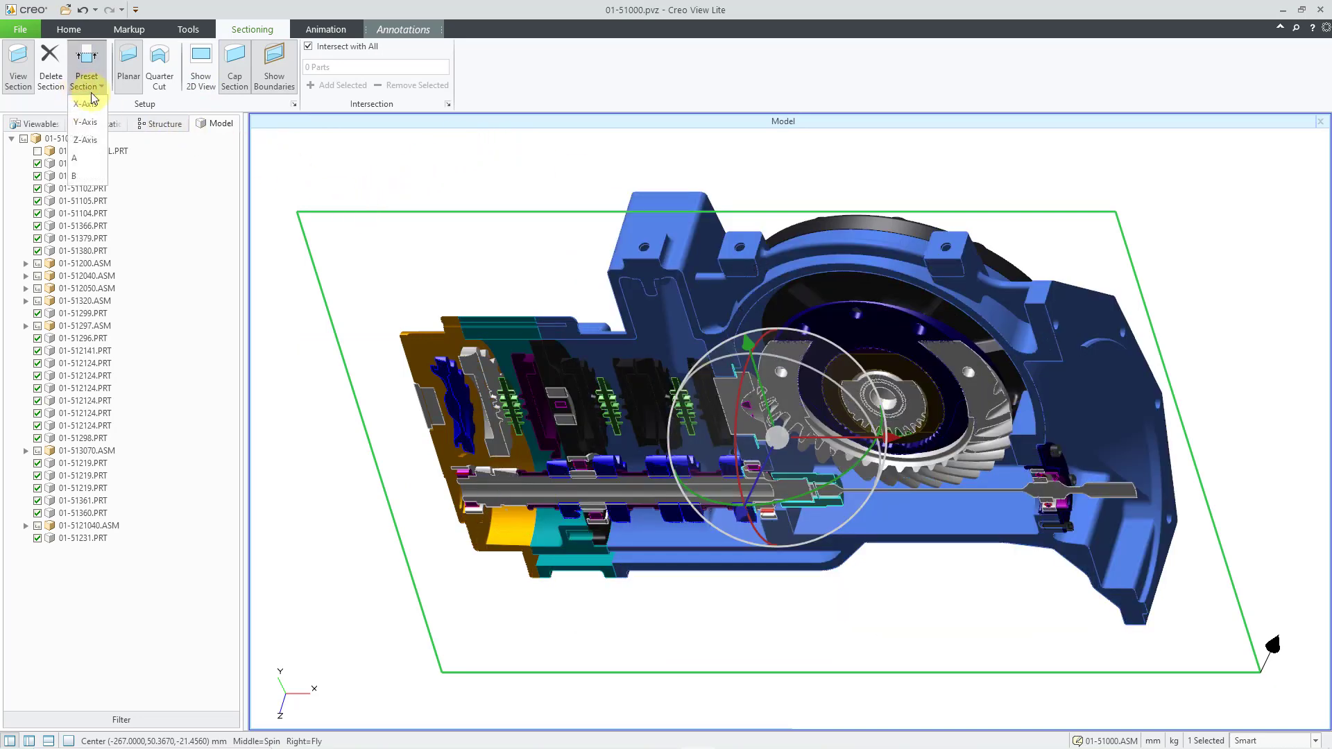
pyautogui.click(108, 145)
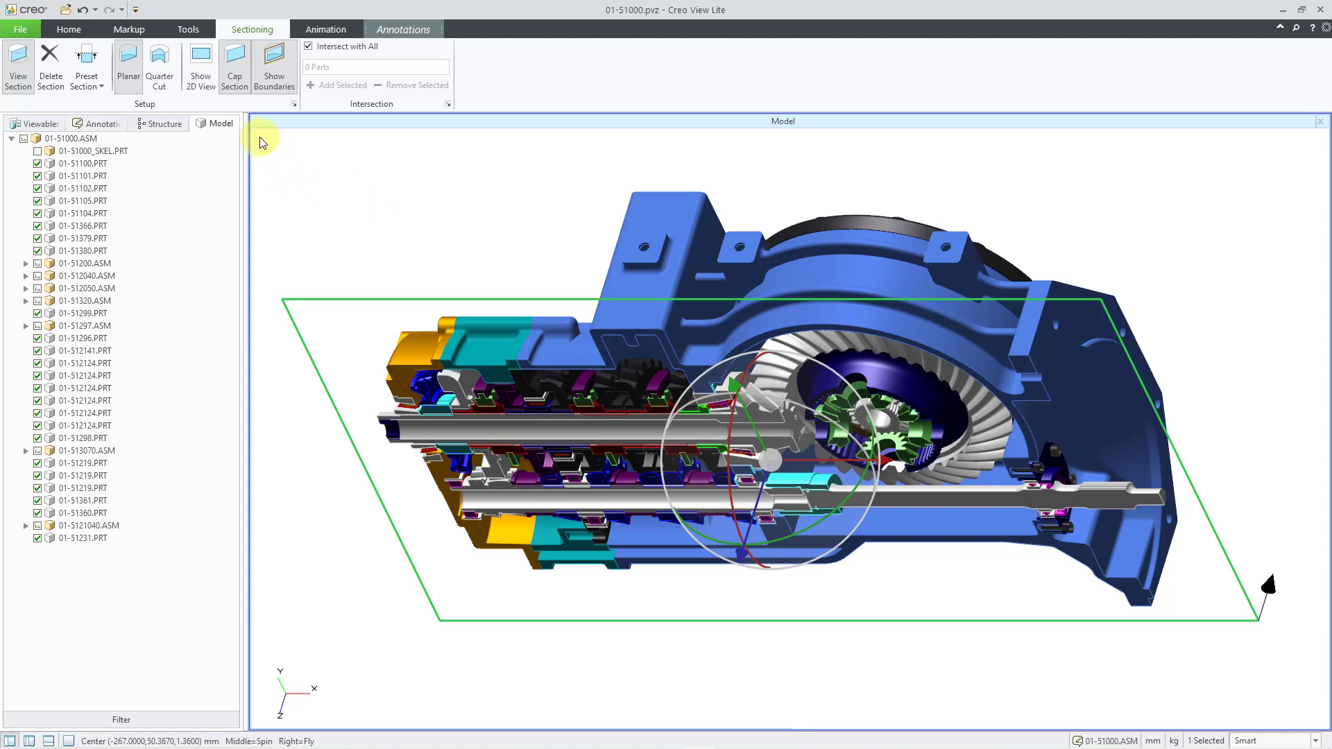
# Cap the Z-axis cut faces, inspect the caps up close, and toggle Show Boundaries off and on.
pyautogui.click(238, 88)
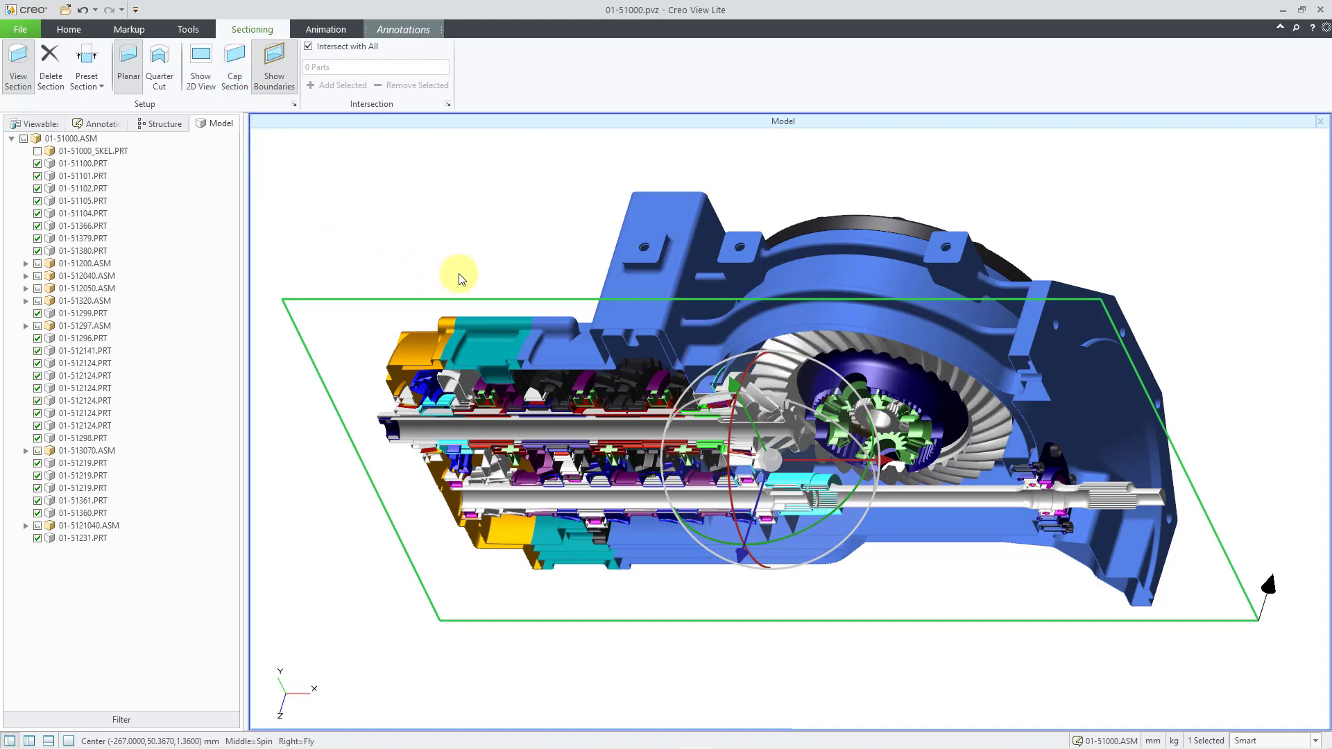
pyautogui.moveTo(460, 277); pyautogui.dragTo(454, 234, button='middle')
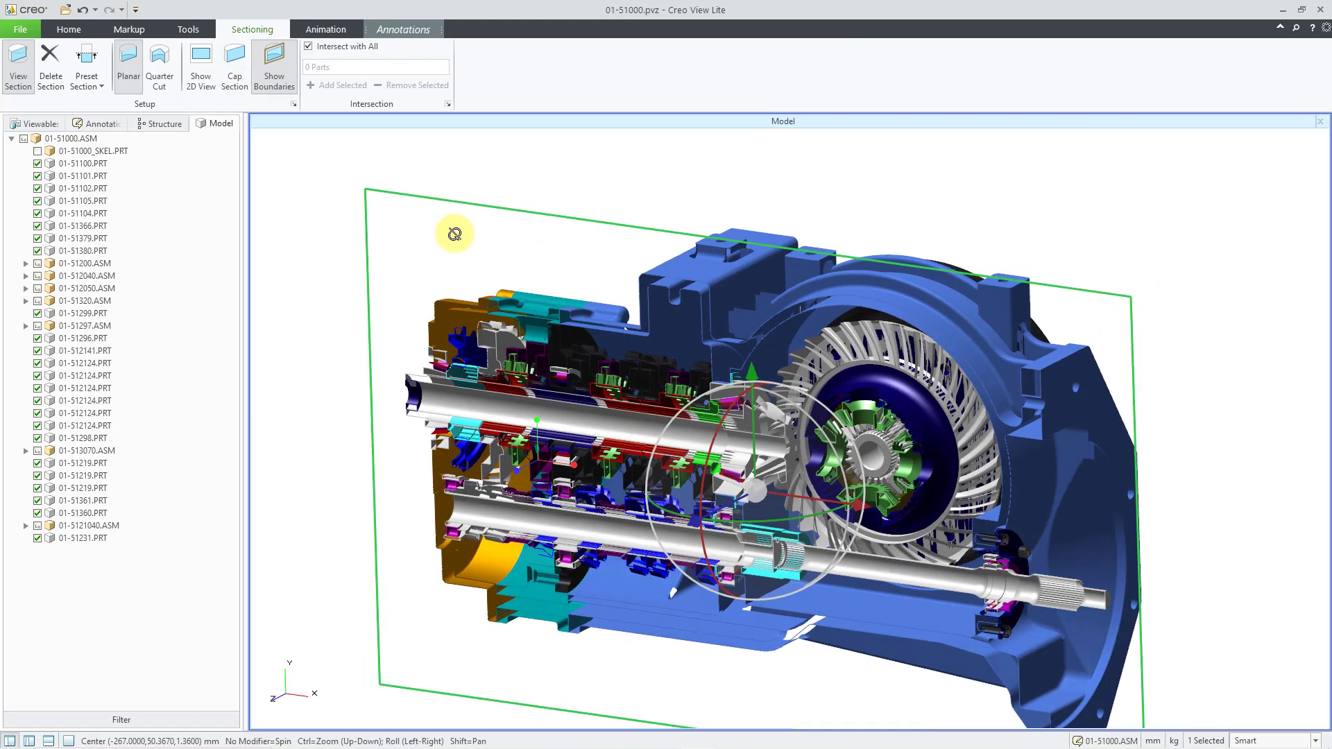
pyautogui.scroll(5, 629, 246)
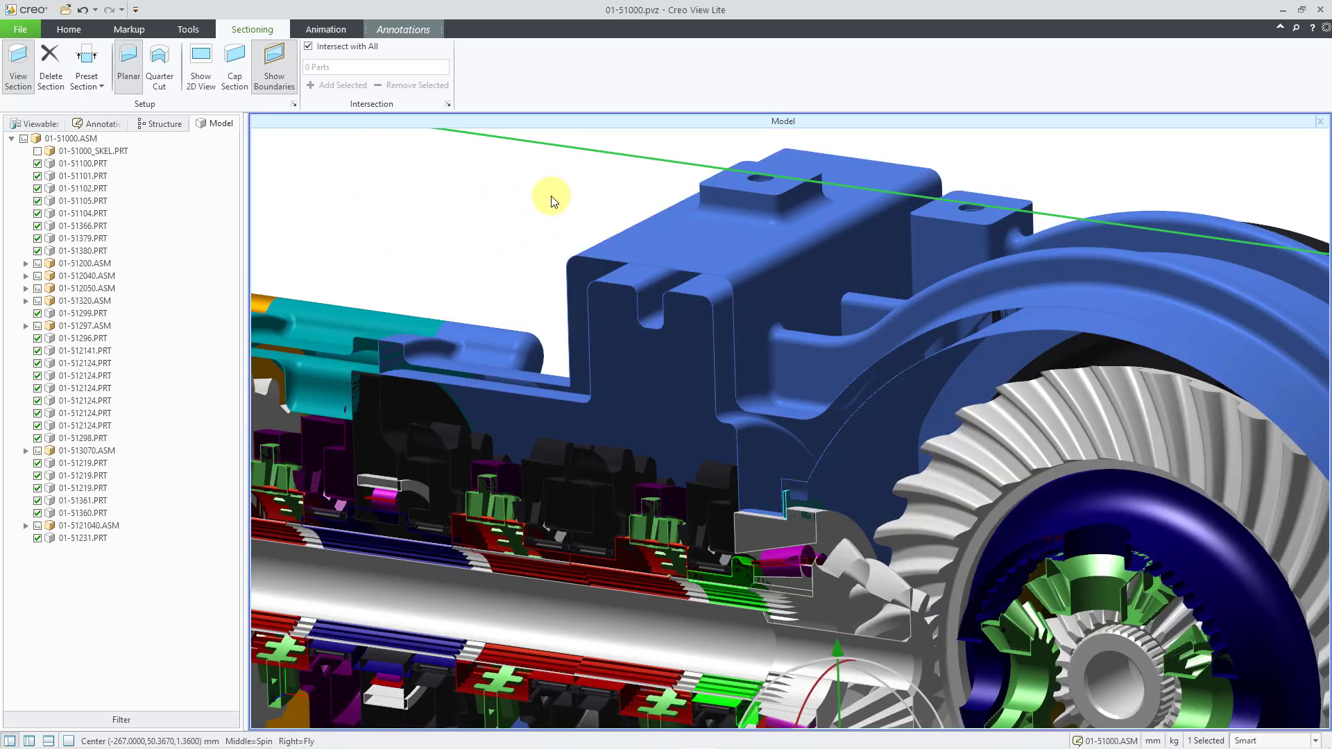
pyautogui.click(232, 78)
pyautogui.scroll(-5, 739, 248)
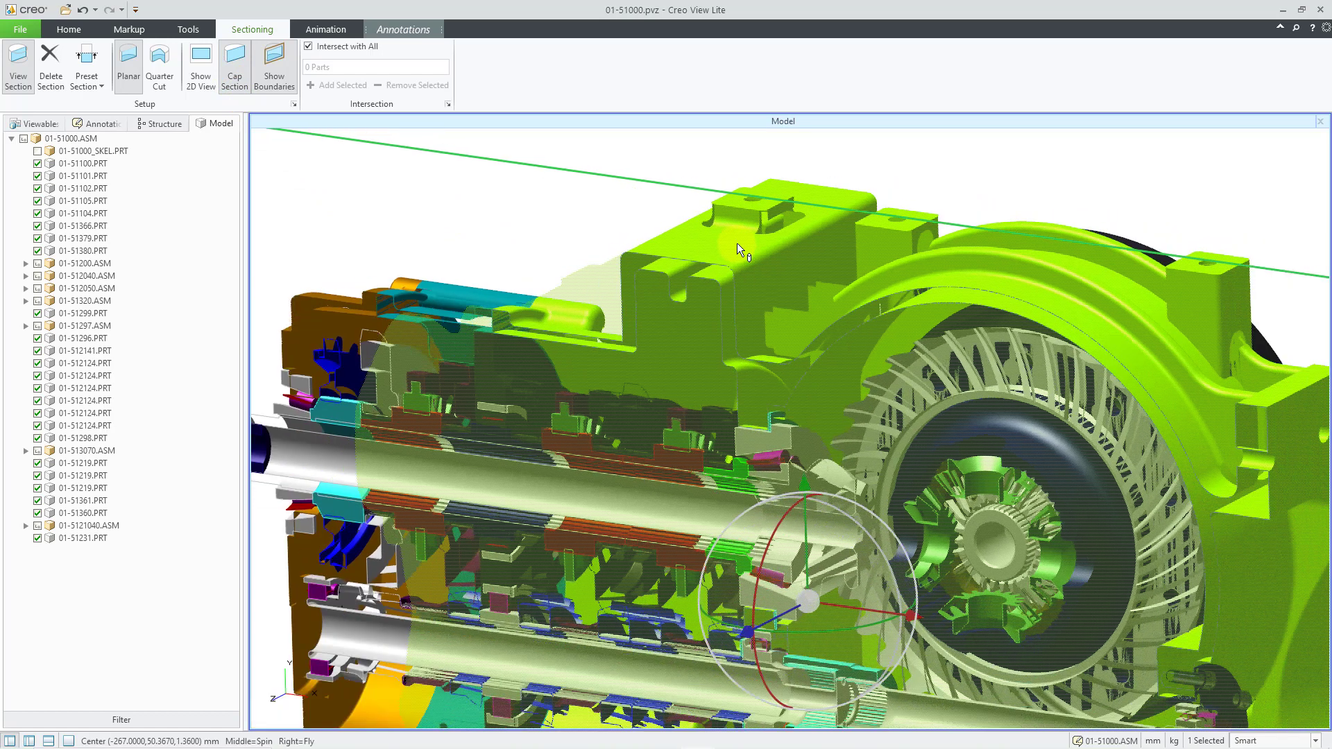
pyautogui.scroll(-2, 566, 174)
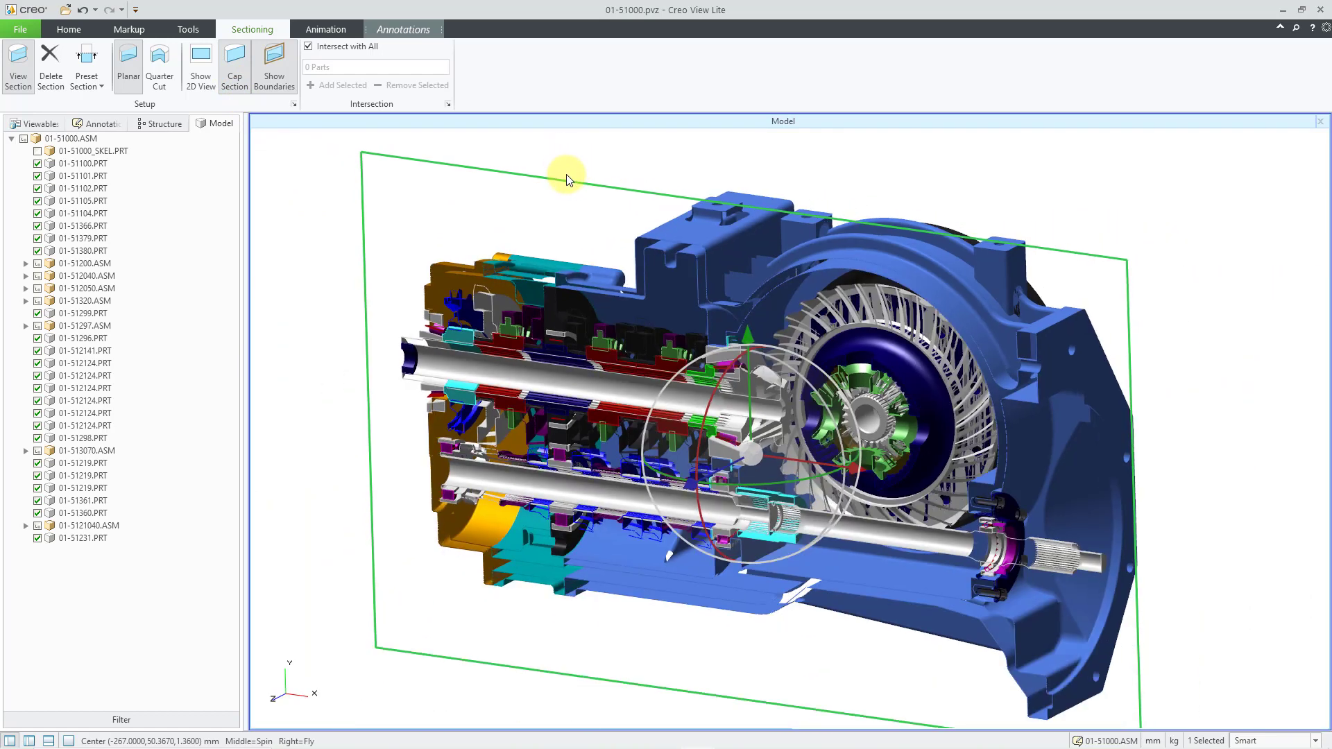
pyautogui.click(275, 76)
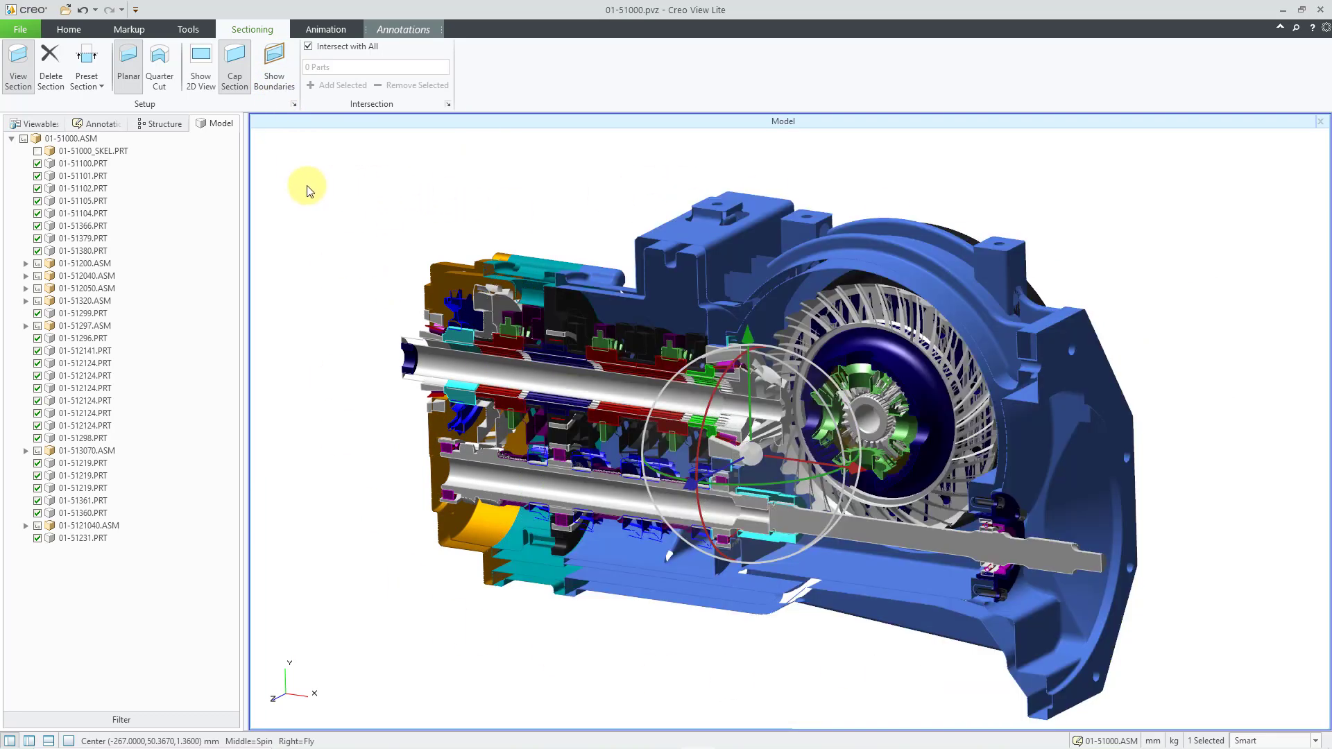
pyautogui.click(279, 84)
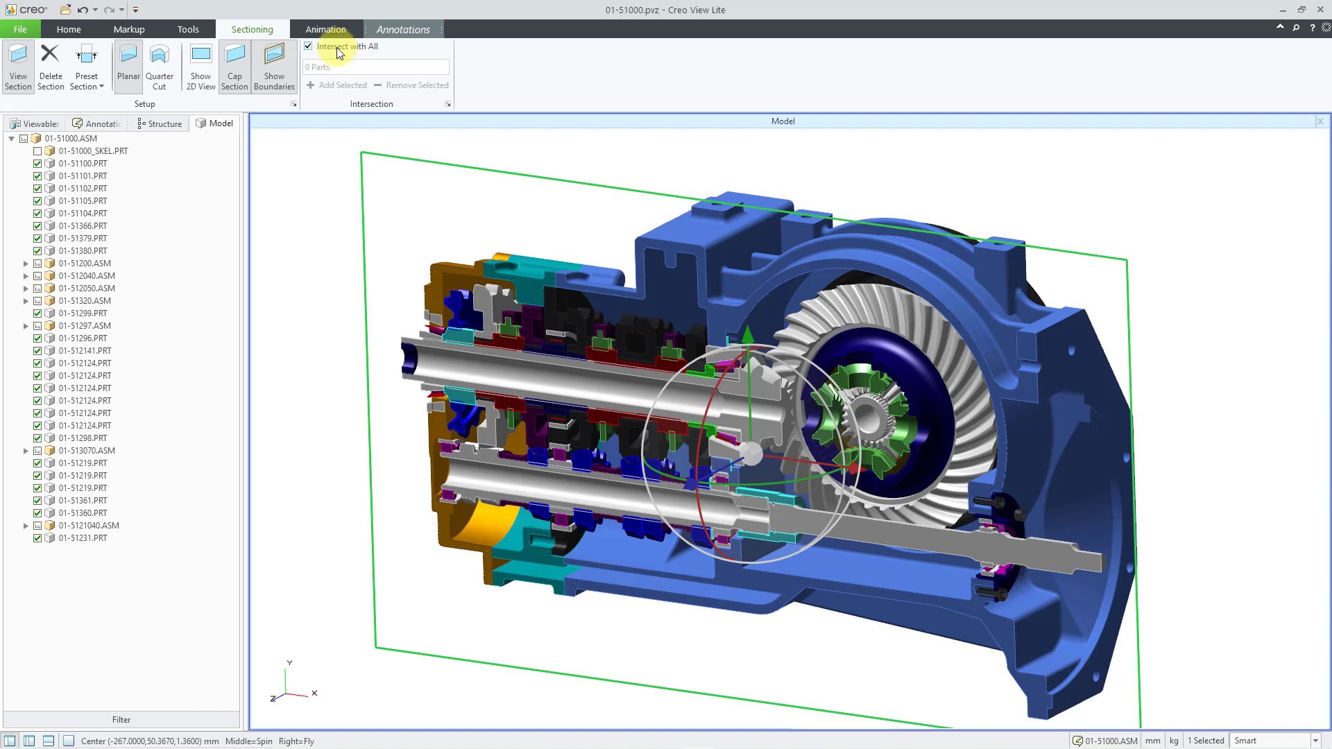
# Restrict the section to parts 01-51100, 01-51101 and 01-51102 only.
pyautogui.click(335, 47)
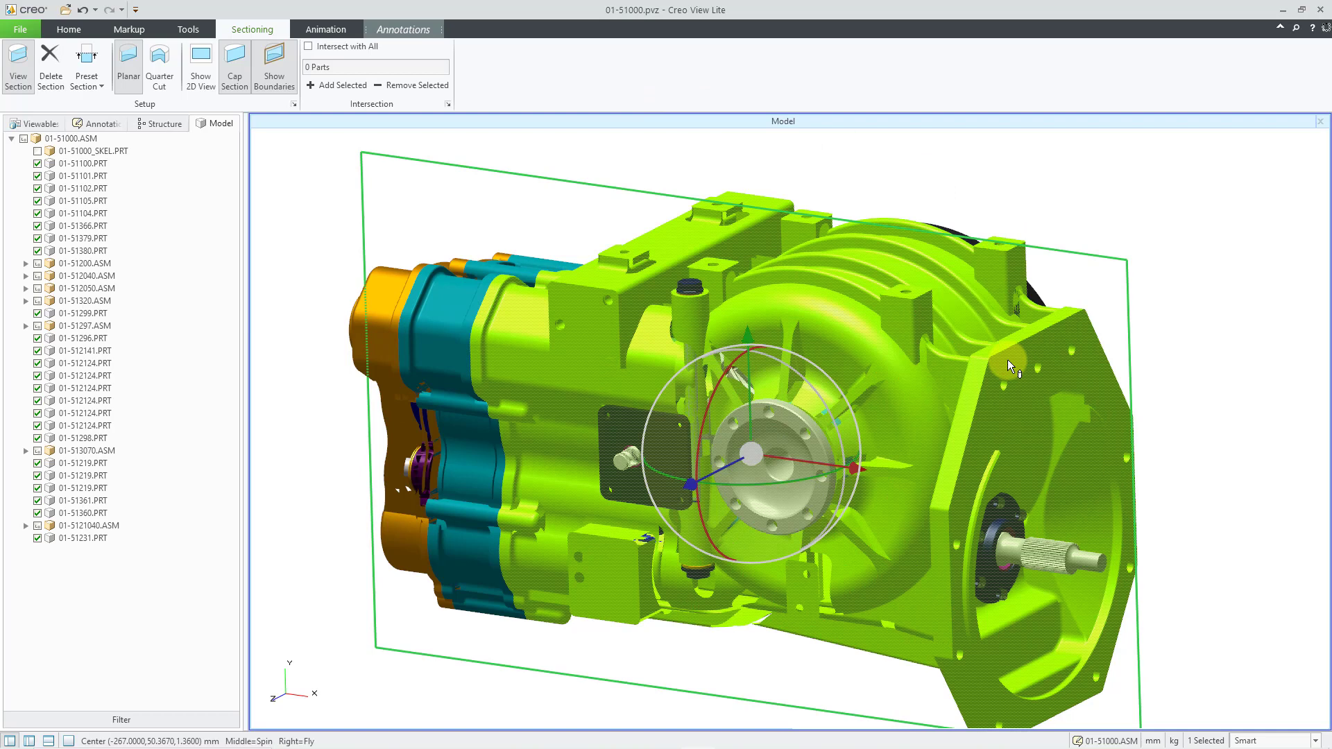
pyautogui.click(1008, 360)
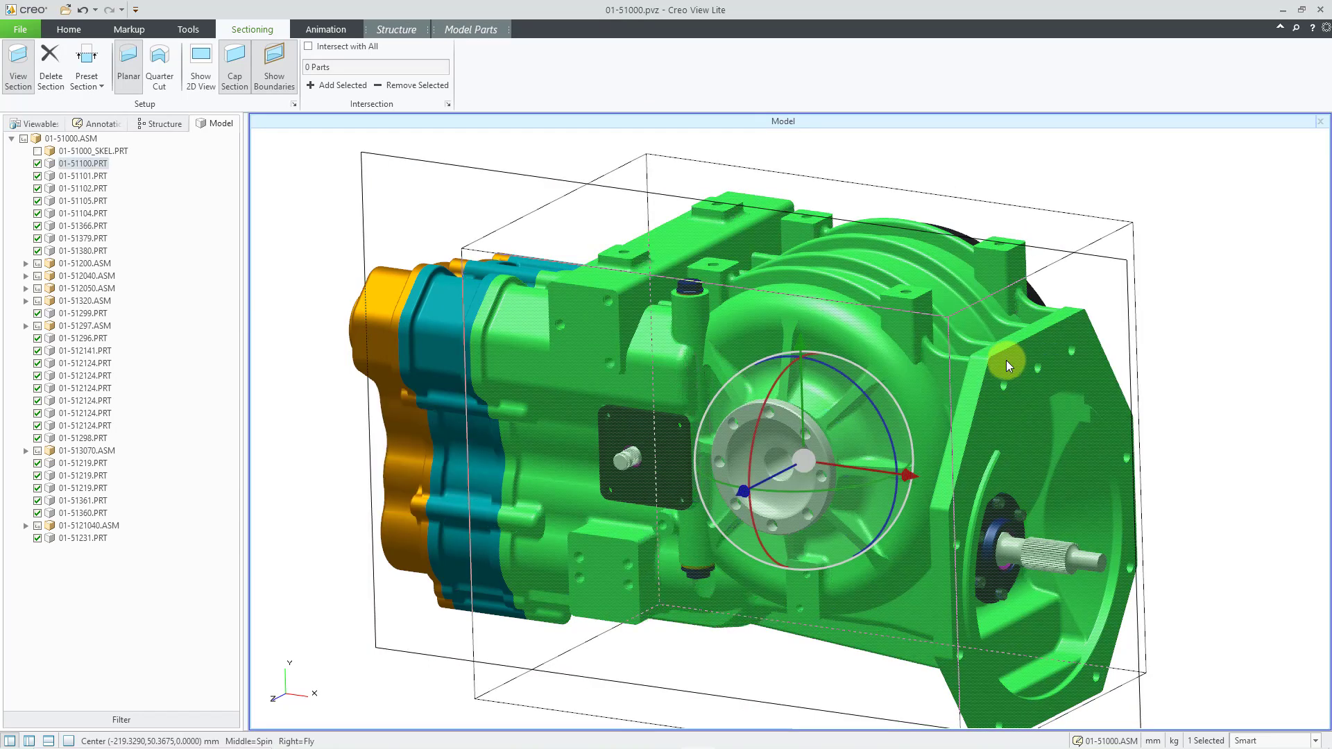
pyautogui.press('ctrl')
pyautogui.keyDown('ctrl'); pyautogui.click(430, 306); pyautogui.keyUp('ctrl')
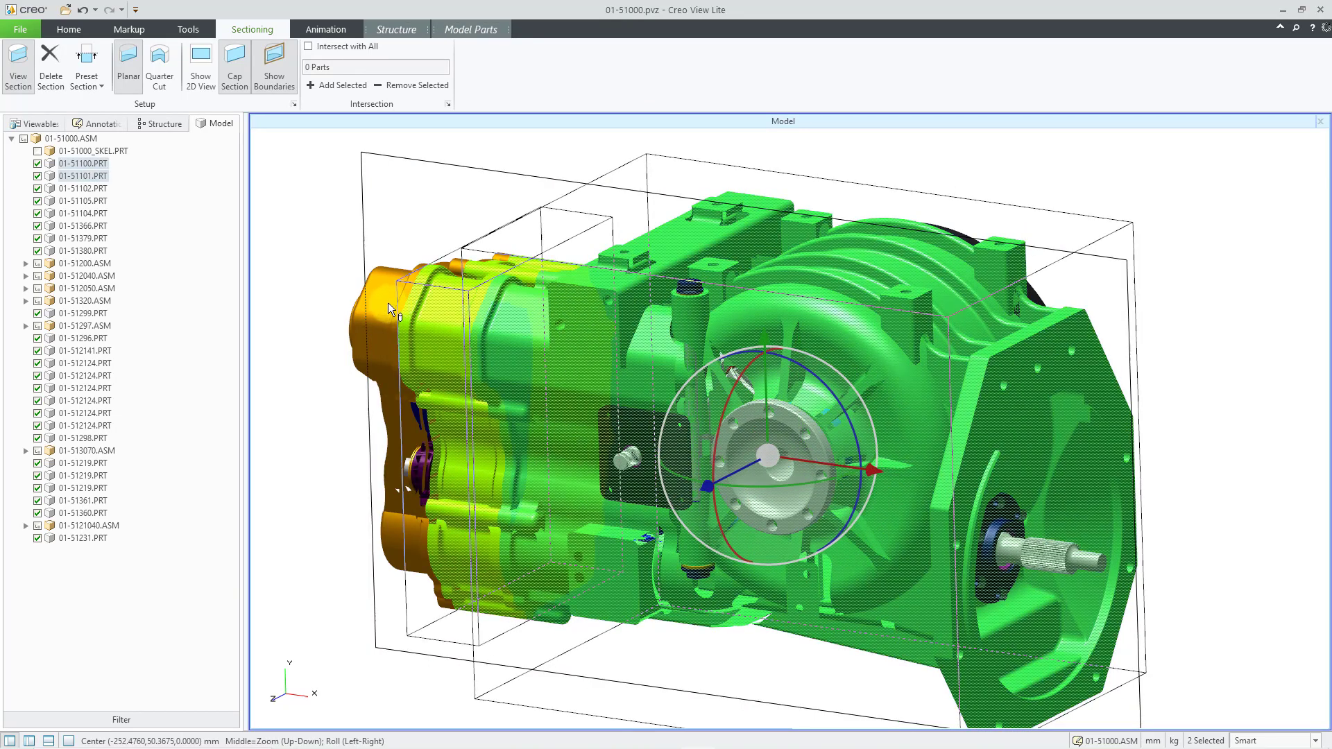
pyautogui.keyDown('ctrl'); pyautogui.click(389, 302); pyautogui.keyUp('ctrl')
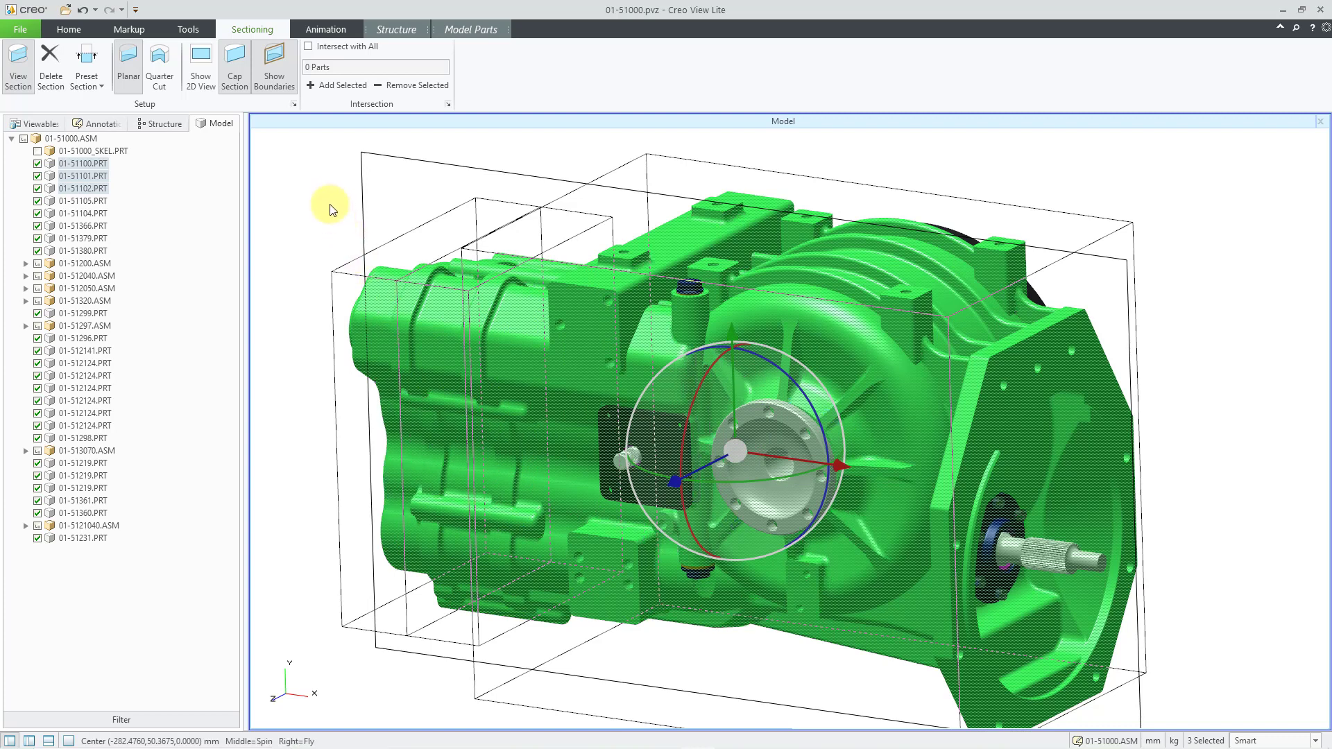
pyautogui.click(326, 86)
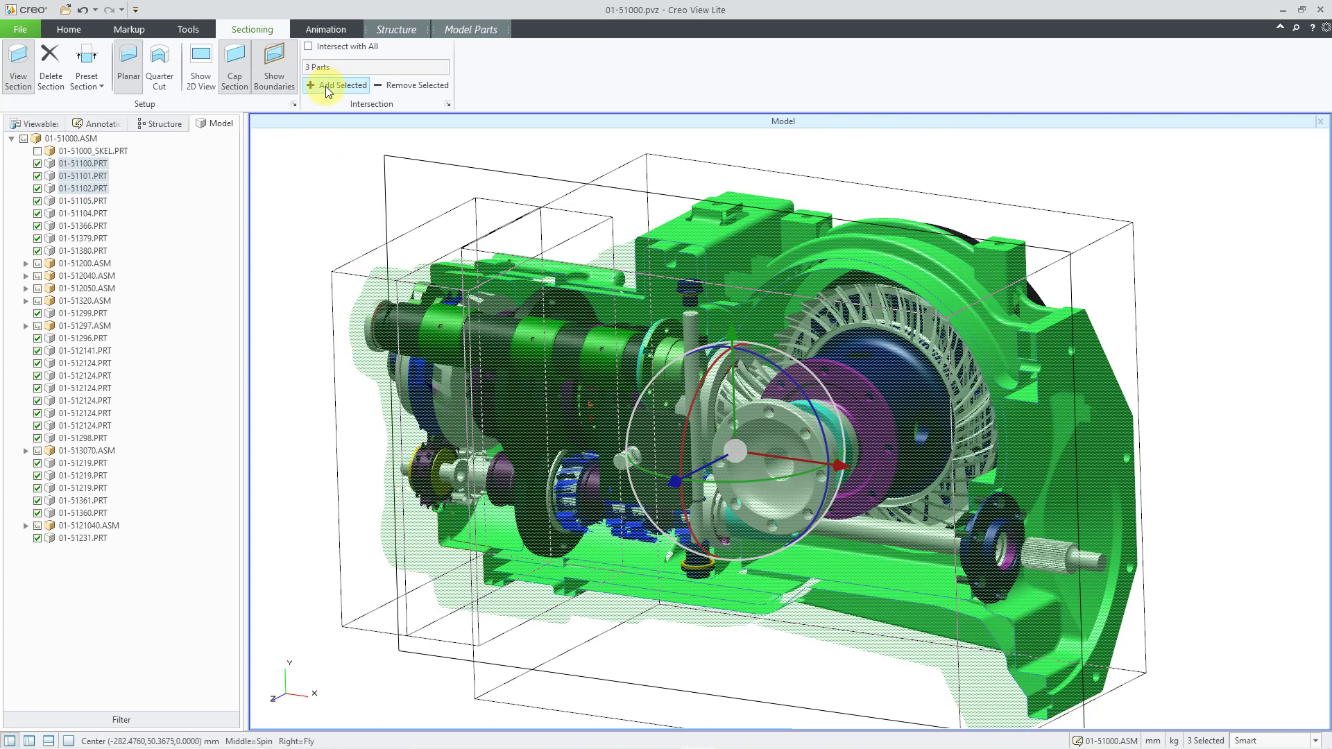
# Clear the selection, cut all parts again, and hide the section boundary.
pyautogui.click(328, 192)
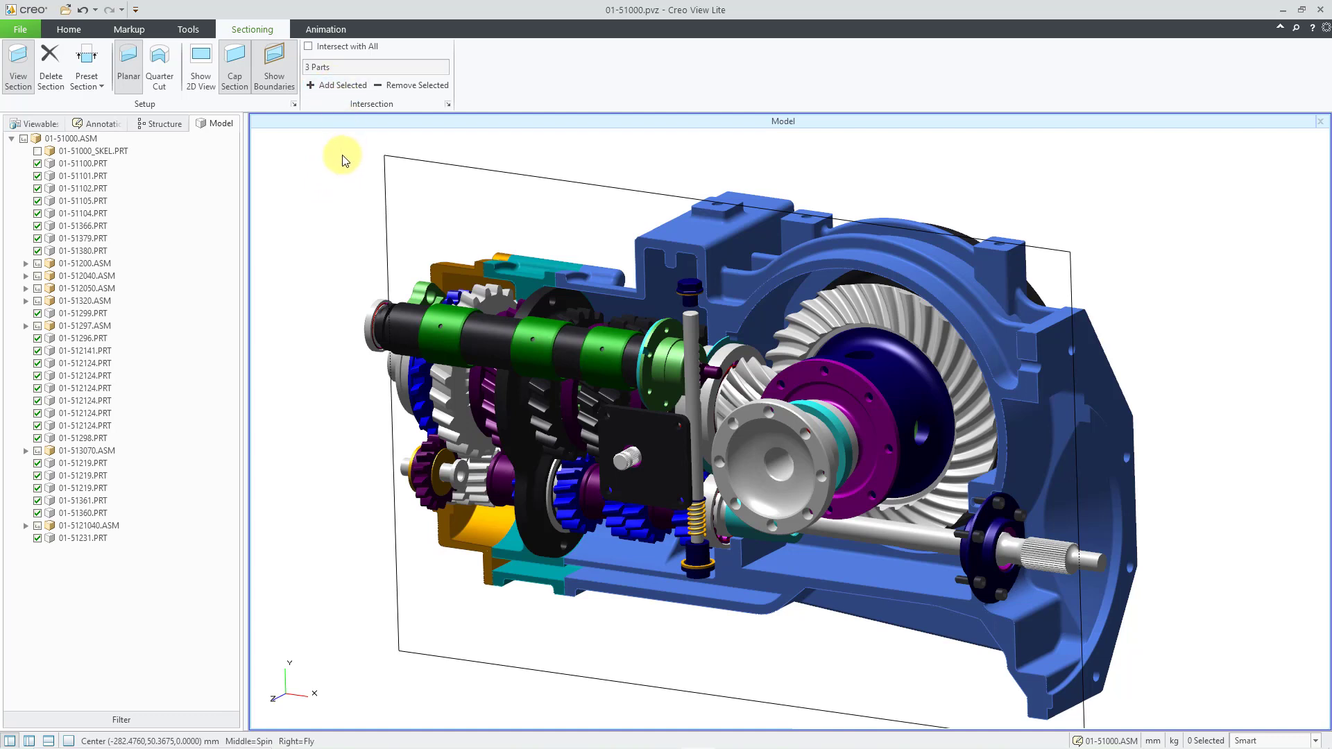
pyautogui.click(308, 47)
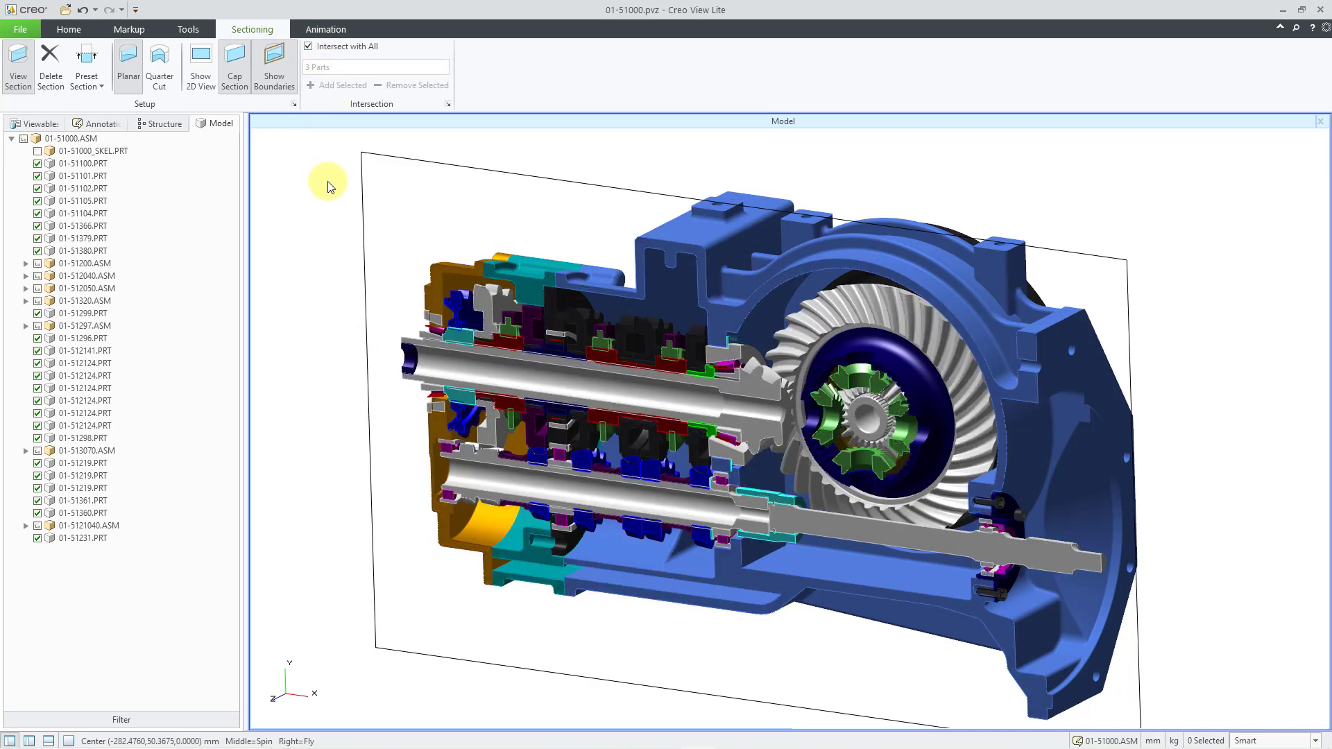
pyautogui.click(280, 80)
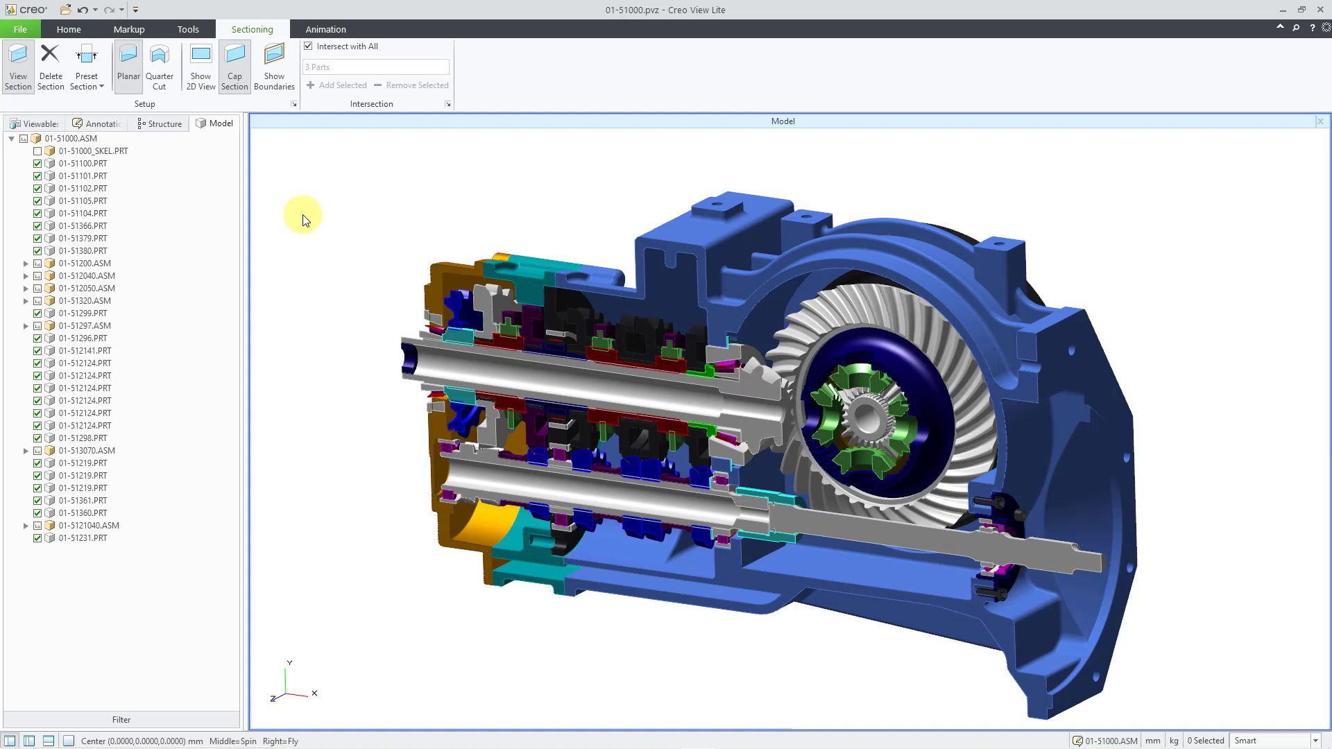
# Delete the capped Z-axis cross section from the gearbox model.
pyautogui.click(50, 82)
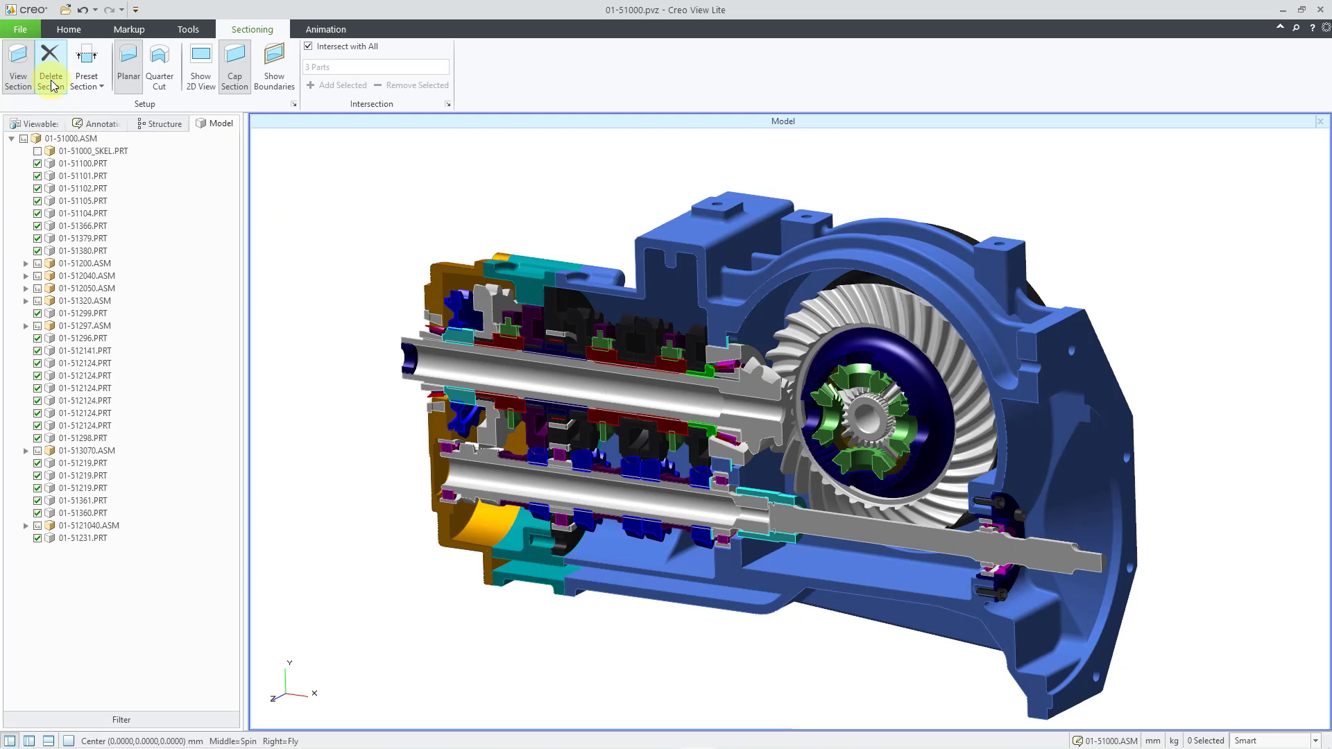